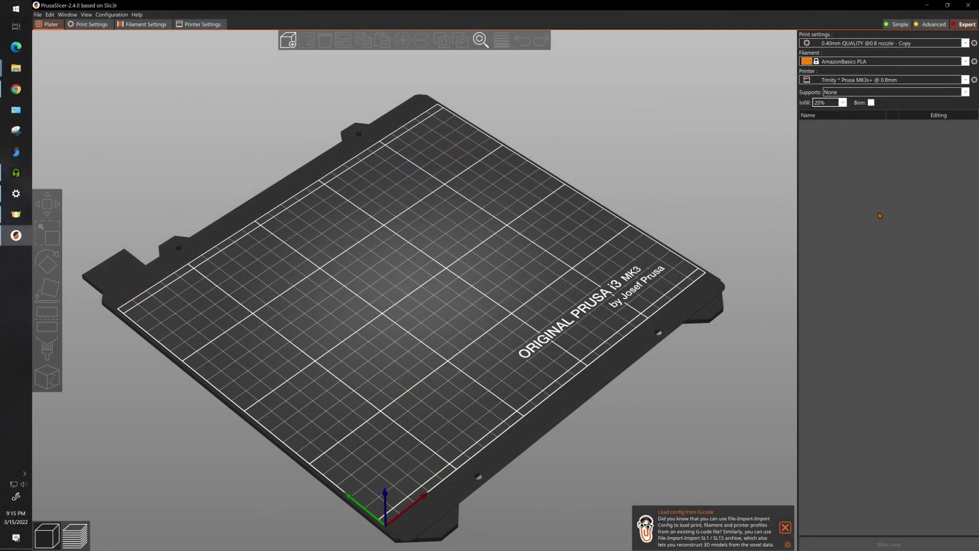
# Step: Load 3DBenchy.stl and review its layer and 20% Grid infill print settings
pyautogui.click(288, 41)
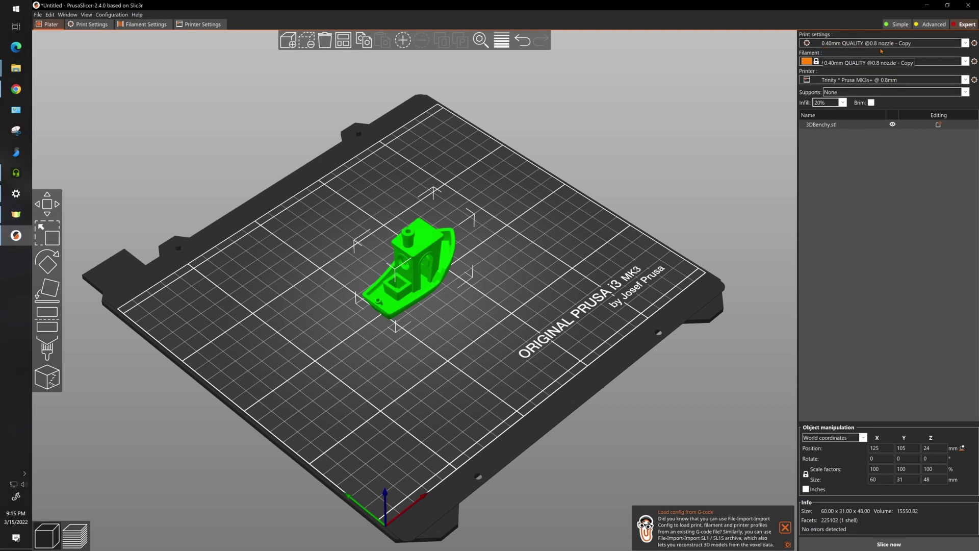
pyautogui.click(89, 24)
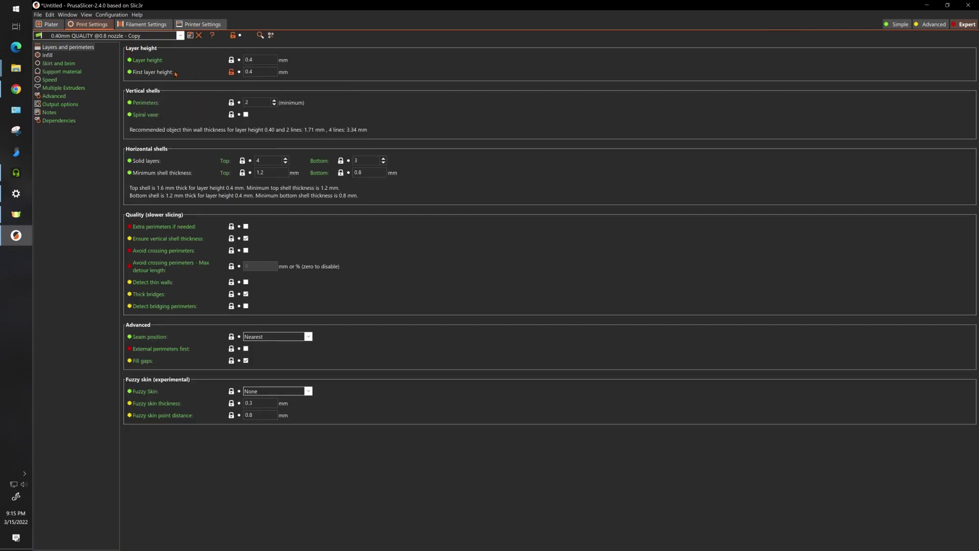
pyautogui.moveTo(255, 60)
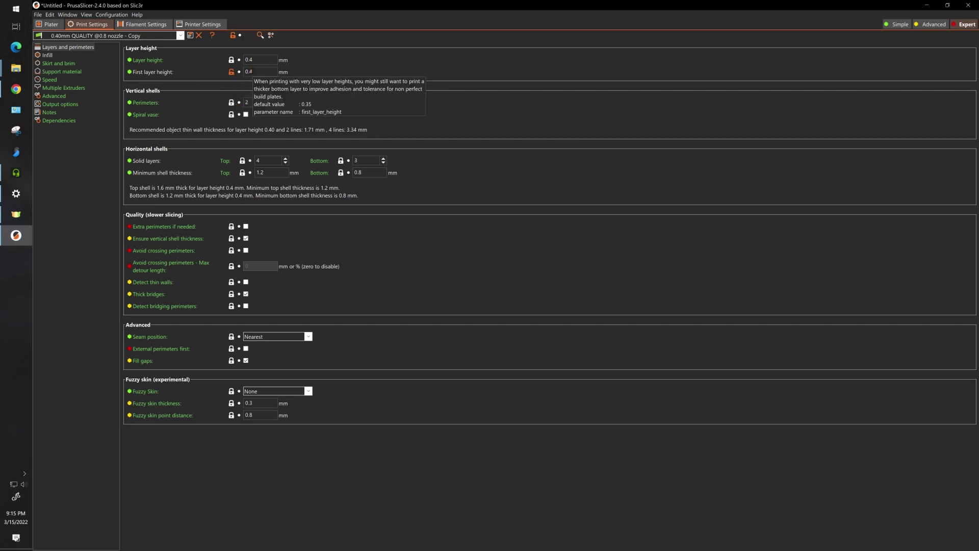
pyautogui.click(47, 55)
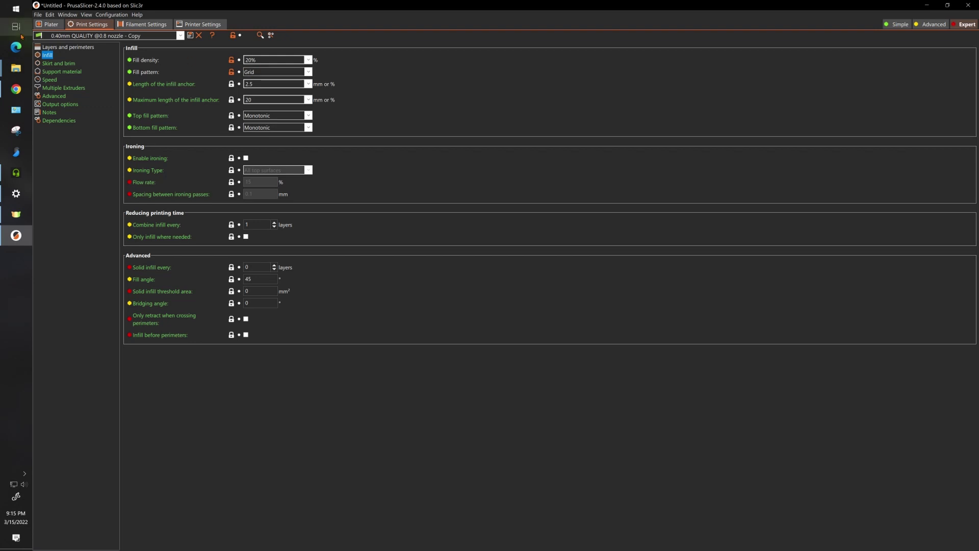
# Step: Insert colour changes at 12, 24 and 36 mm in the Benchy's layer preview
pyautogui.click(47, 25)
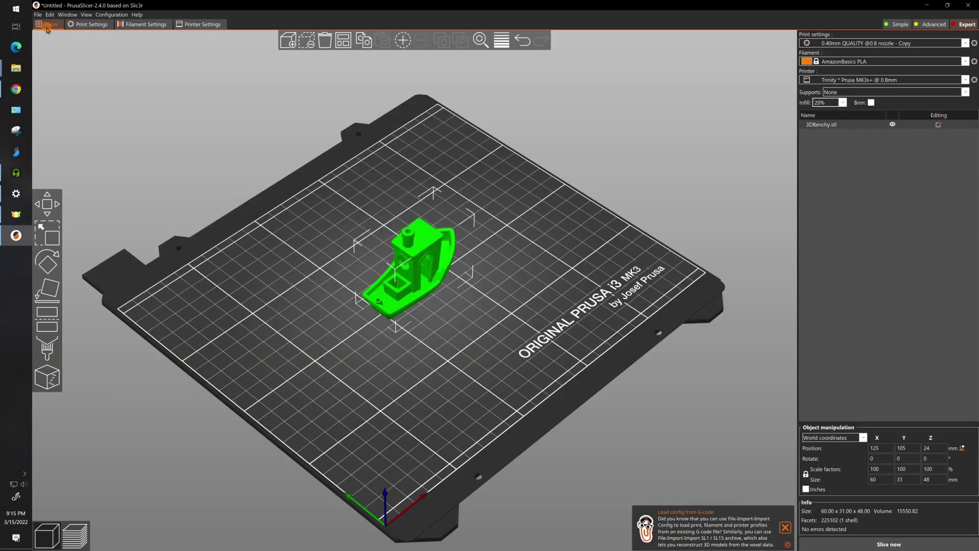
pyautogui.click(845, 545)
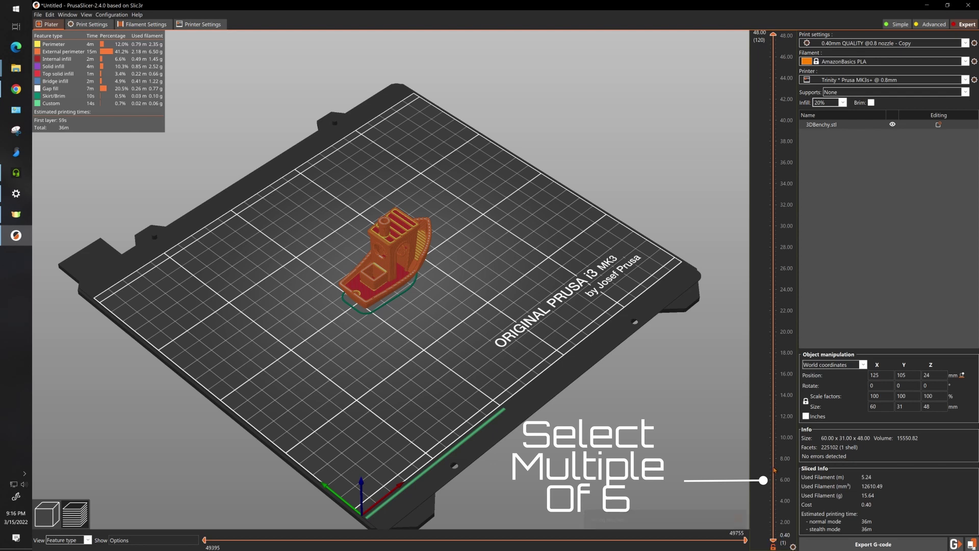
pyautogui.click(781, 421)
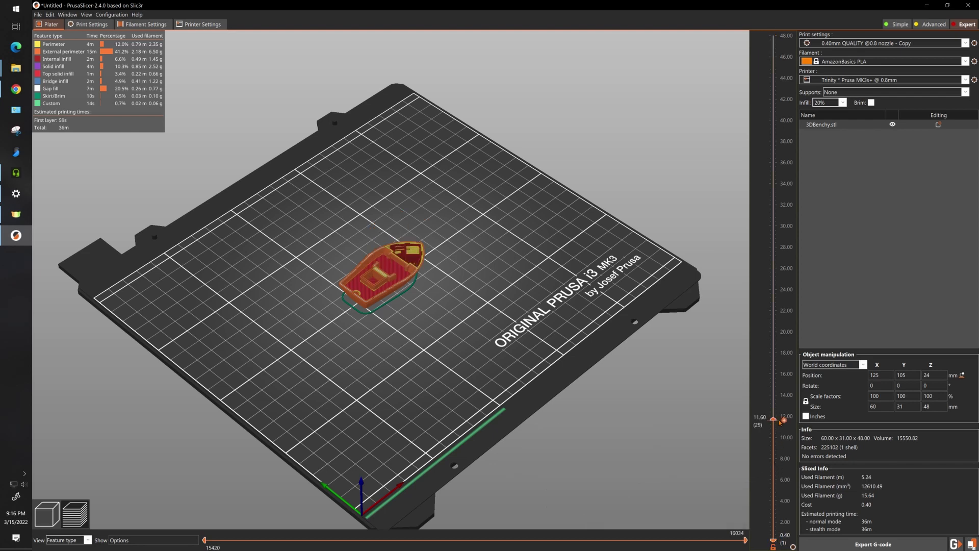
pyautogui.scroll(1, 779, 419)
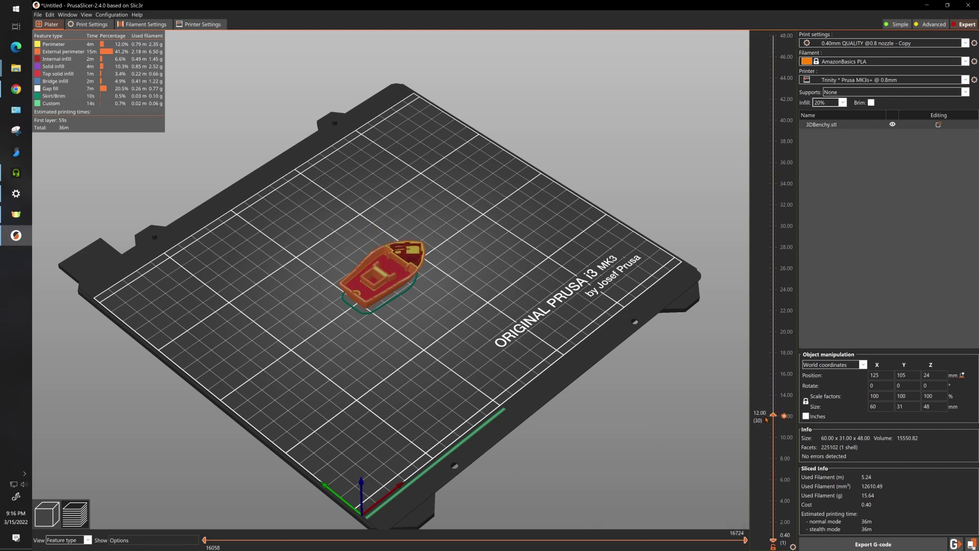
pyautogui.moveTo(753, 413)
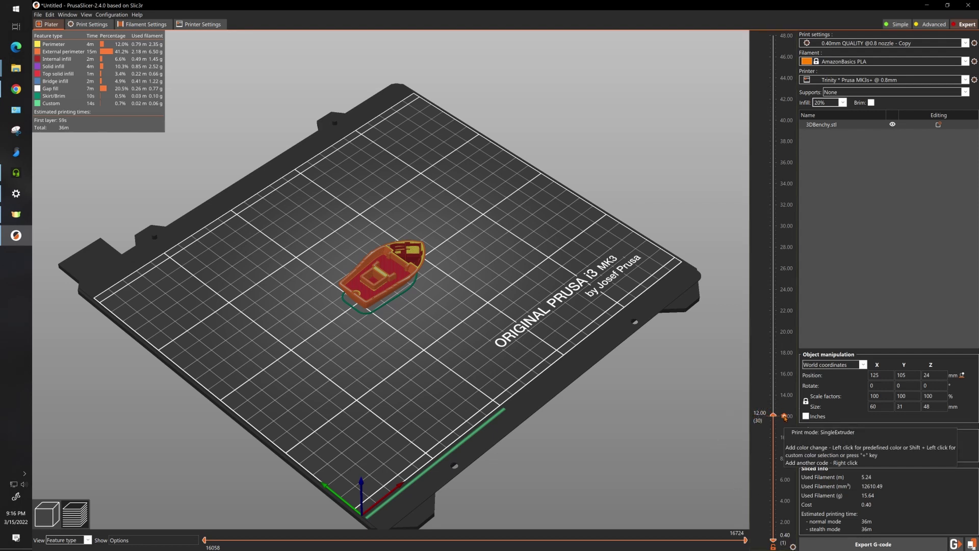
pyautogui.click(785, 417)
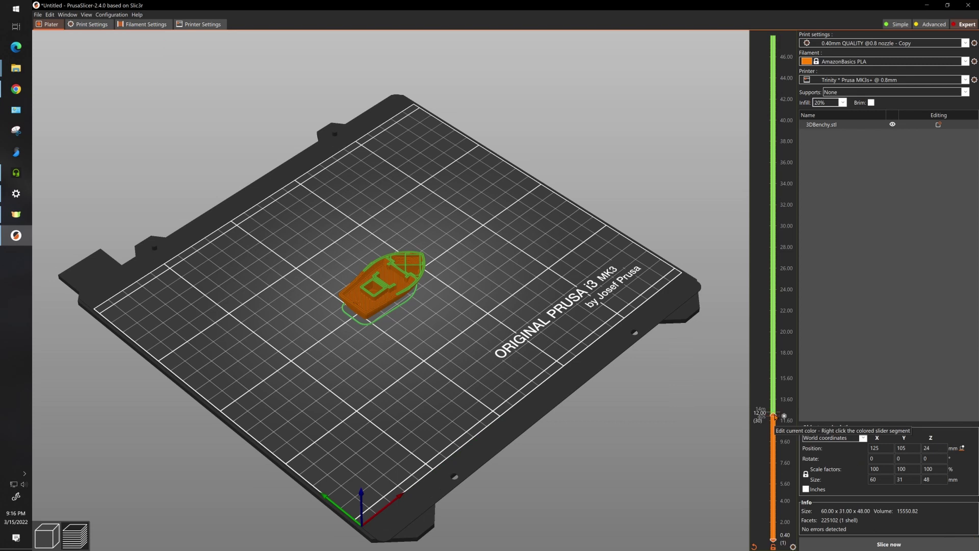
pyautogui.moveTo(774, 416); pyautogui.dragTo(773, 288)
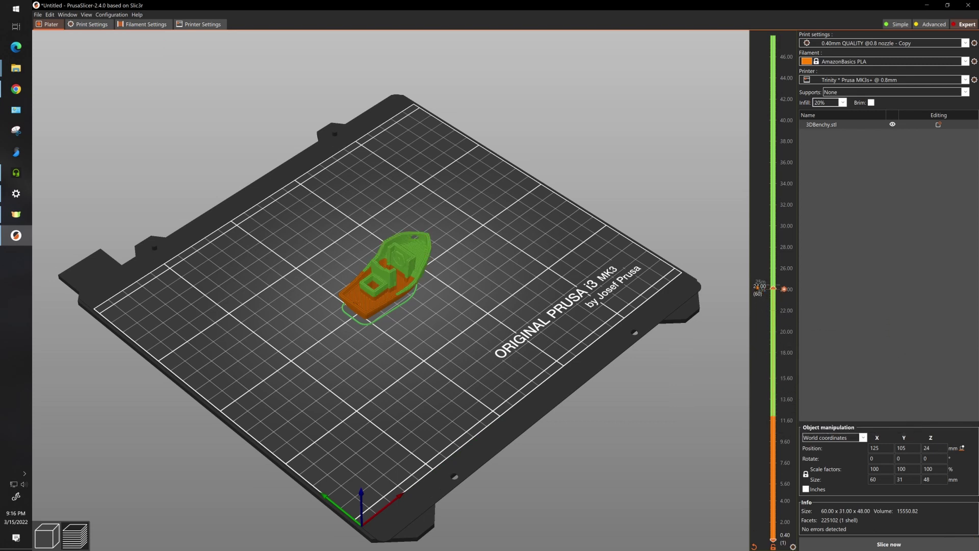
pyautogui.click(784, 289)
pyautogui.moveTo(773, 288); pyautogui.dragTo(776, 162)
pyautogui.click(786, 162)
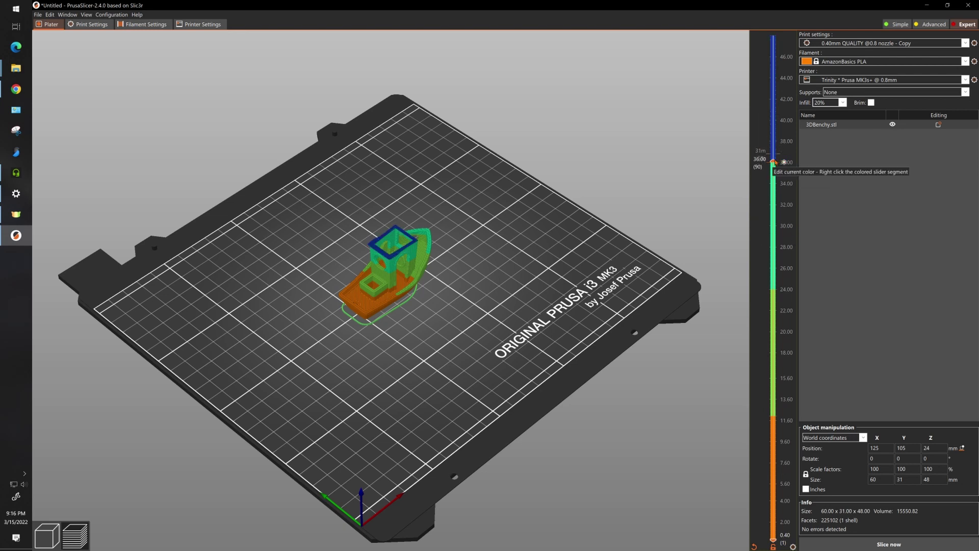
pyautogui.moveTo(778, 167); pyautogui.dragTo(778, 41)
pyautogui.moveTo(536, 403); pyautogui.dragTo(573, 315)
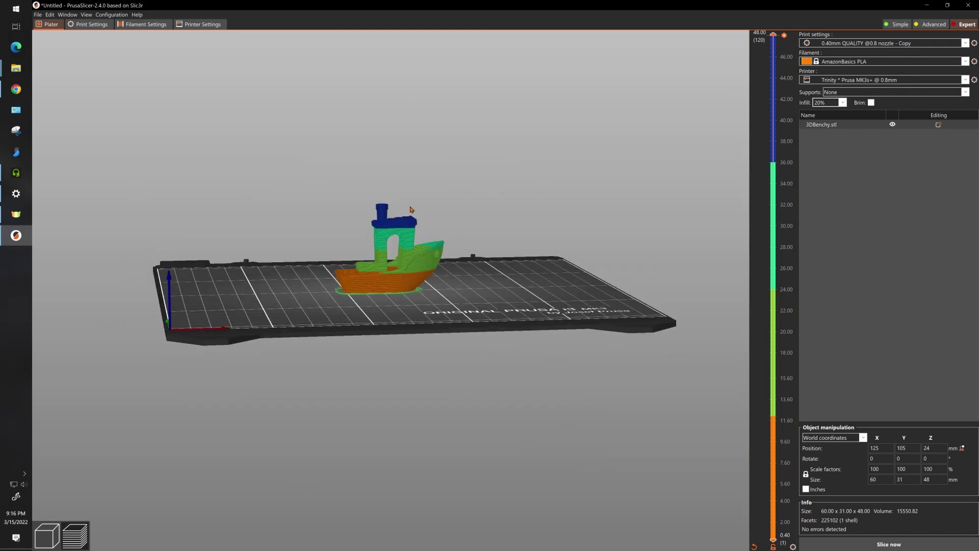
# Step: Slice the Benchy and export the G-code as Layer 1.gcode
pyautogui.click(883, 543)
pyautogui.click(883, 543)
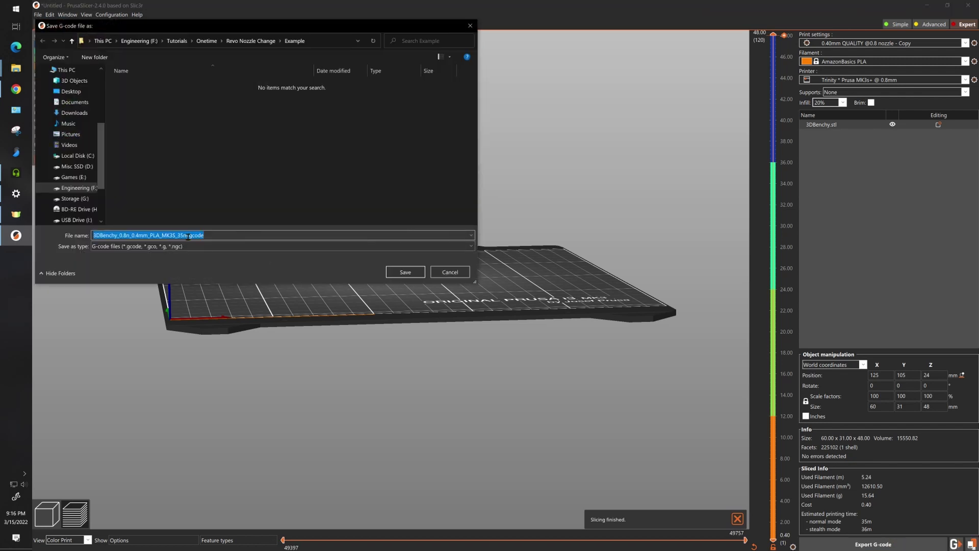
pyautogui.moveTo(187, 235); pyautogui.dragTo(37, 240)
pyautogui.write('Layer 1')
pyautogui.press('Return')
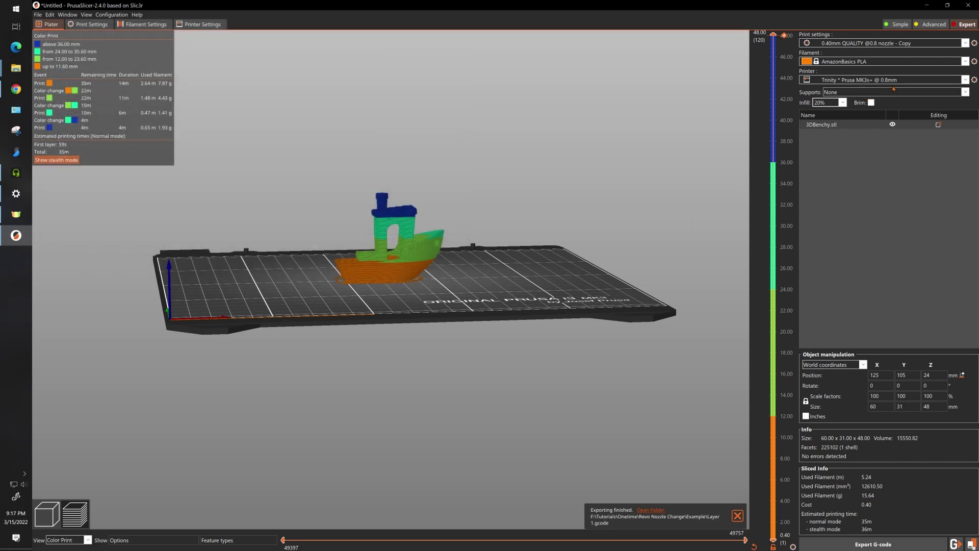
pyautogui.click(892, 81)
# Step: Switch to the MK3s+ 0.6mm nozzle printer with the 0.30mm QUALITY @0.6 nozzle MK3 profile
pyautogui.click(884, 292)
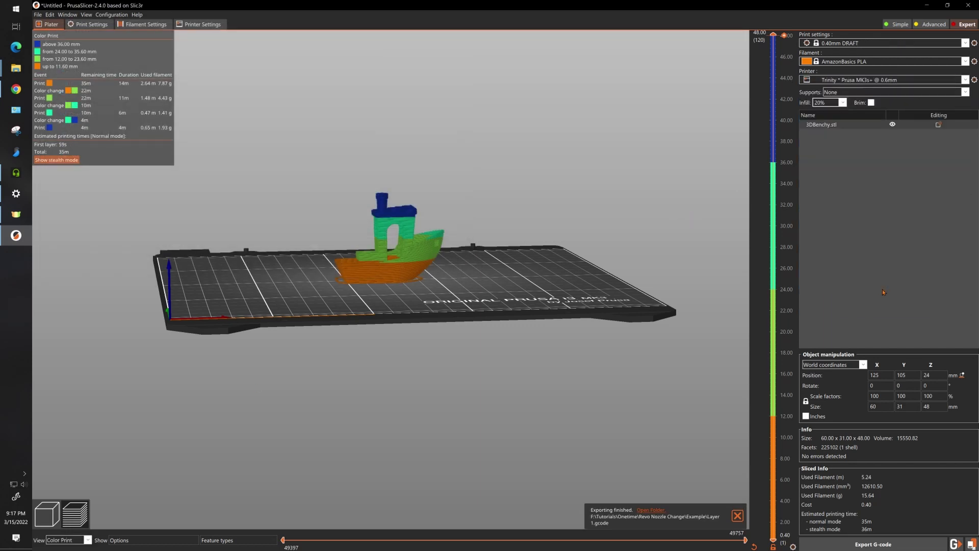
pyautogui.click(844, 43)
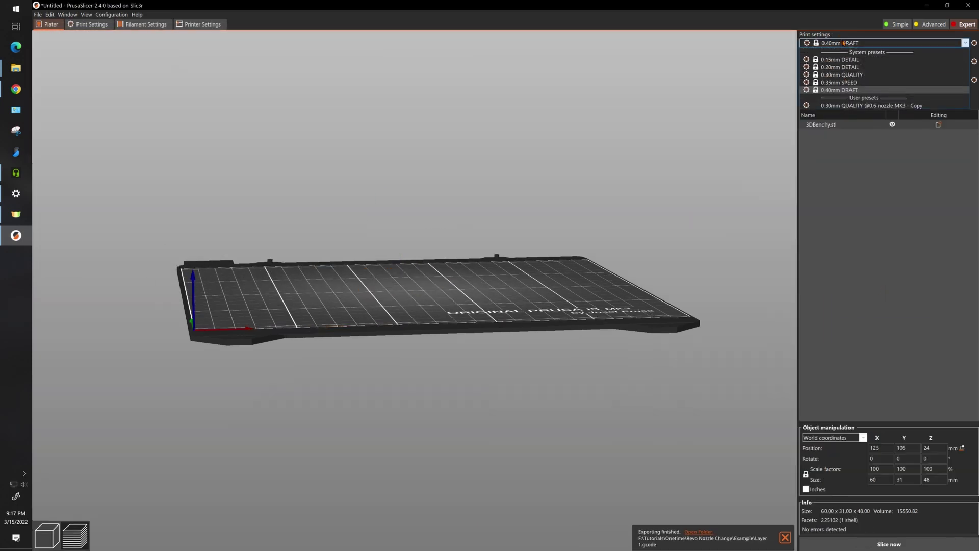
pyautogui.click(830, 106)
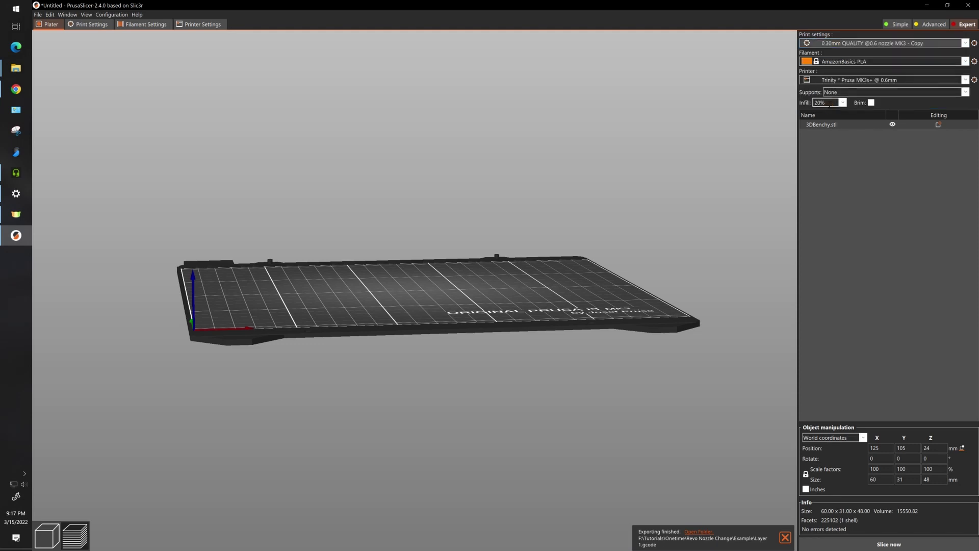
pyautogui.click(90, 26)
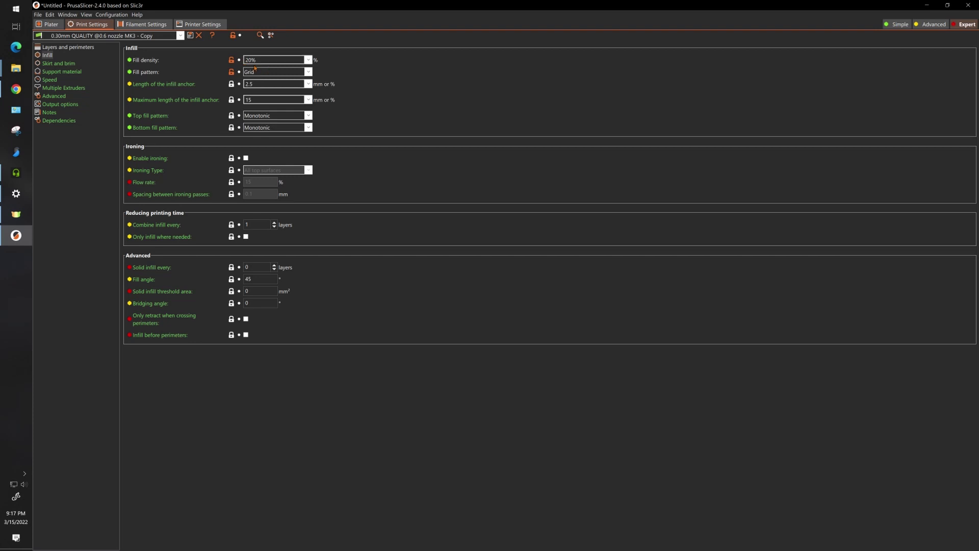
pyautogui.click(72, 47)
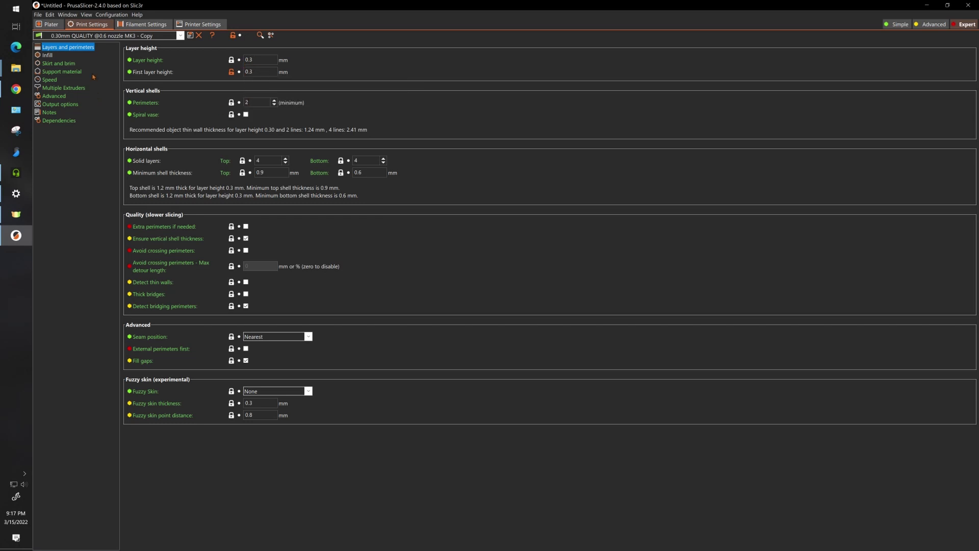
# Step: Re-slice the Benchy and export it as Layer 2.gcode
pyautogui.click(48, 24)
pyautogui.click(872, 544)
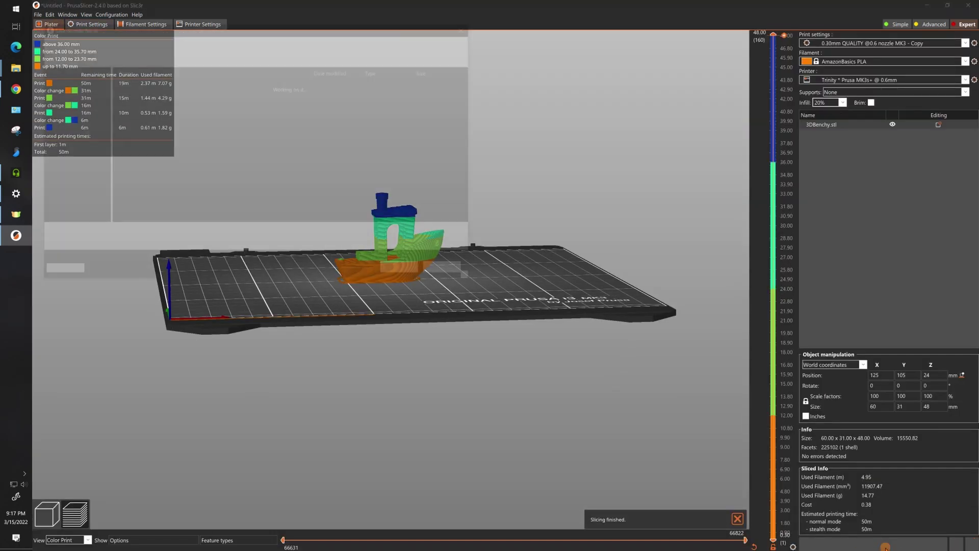
pyautogui.click(143, 235)
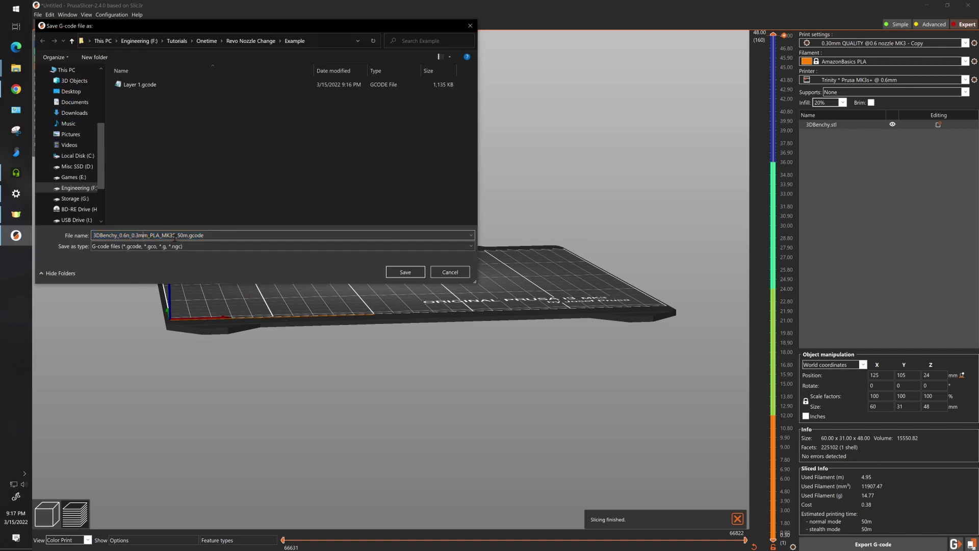
pyautogui.write('Layer 2')
pyautogui.press('Return')
# Step: Switch to the MK3s+ 0.4mm nozzle printer and export the sliced Benchy as Layer 3.gcode
pyautogui.click(947, 80)
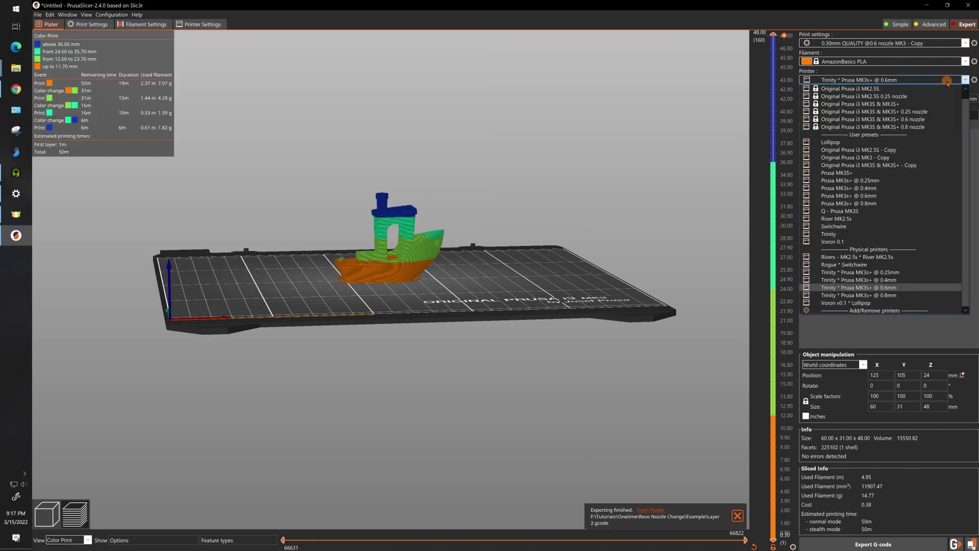
pyautogui.click(859, 280)
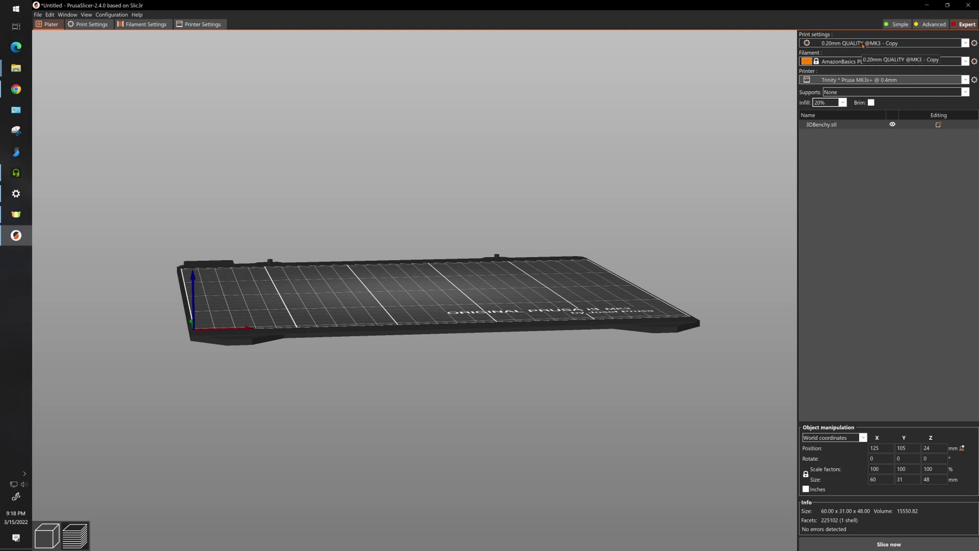
pyautogui.click(863, 44)
pyautogui.click(877, 140)
pyautogui.click(87, 24)
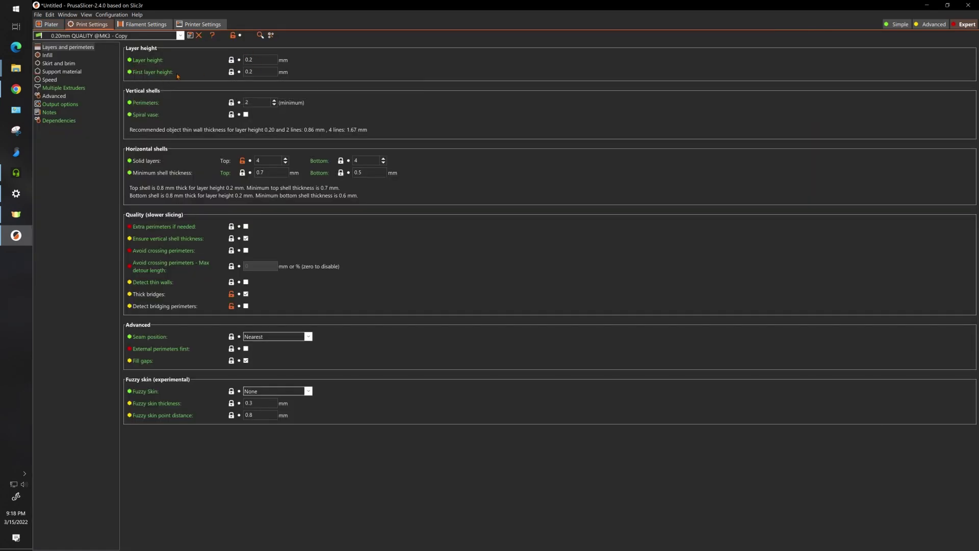
pyautogui.click(51, 24)
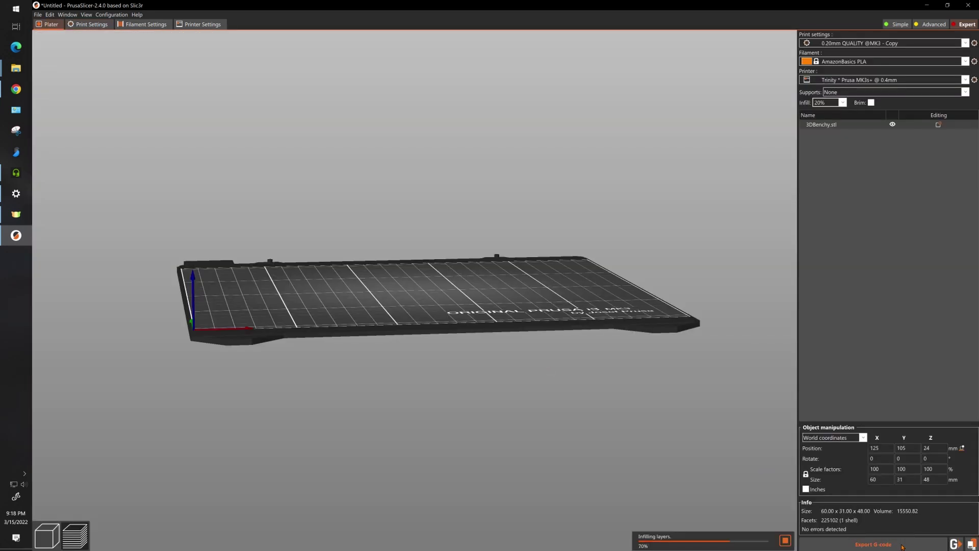
pyautogui.click(901, 547)
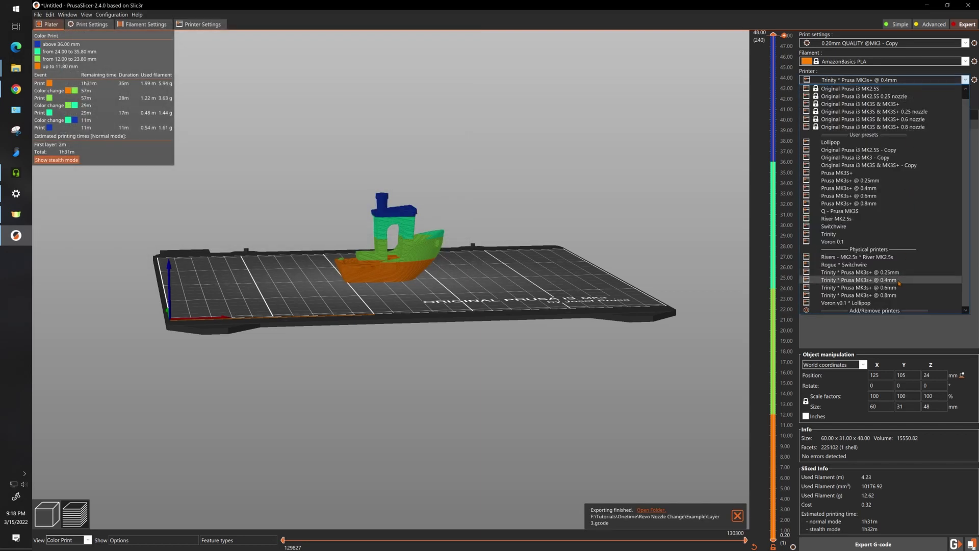
# Step: Slice with the 0.25mm nozzle and 0.10mm DETAIL @0.25 nozzle MK3 - Copy preset, exporting Layer4.gcode
pyautogui.click(898, 273)
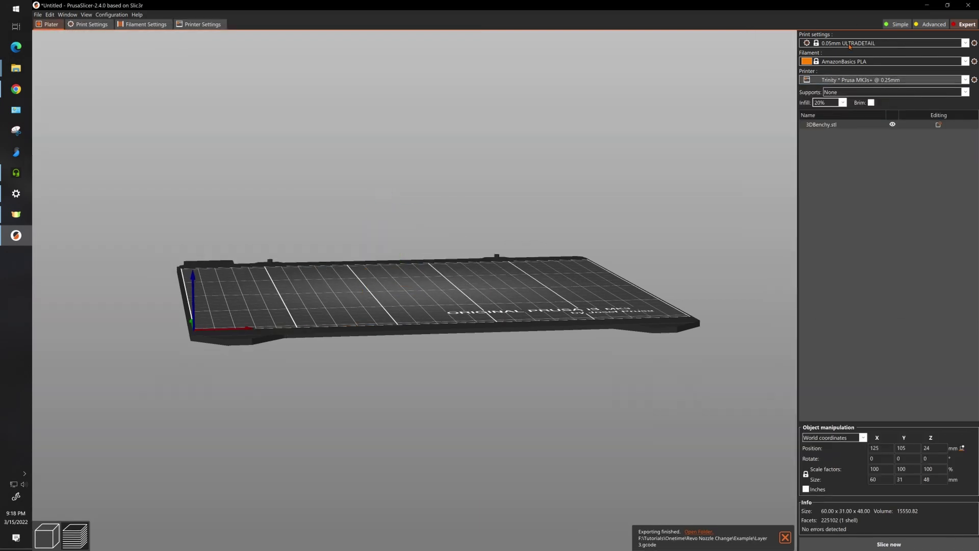
pyautogui.click(849, 46)
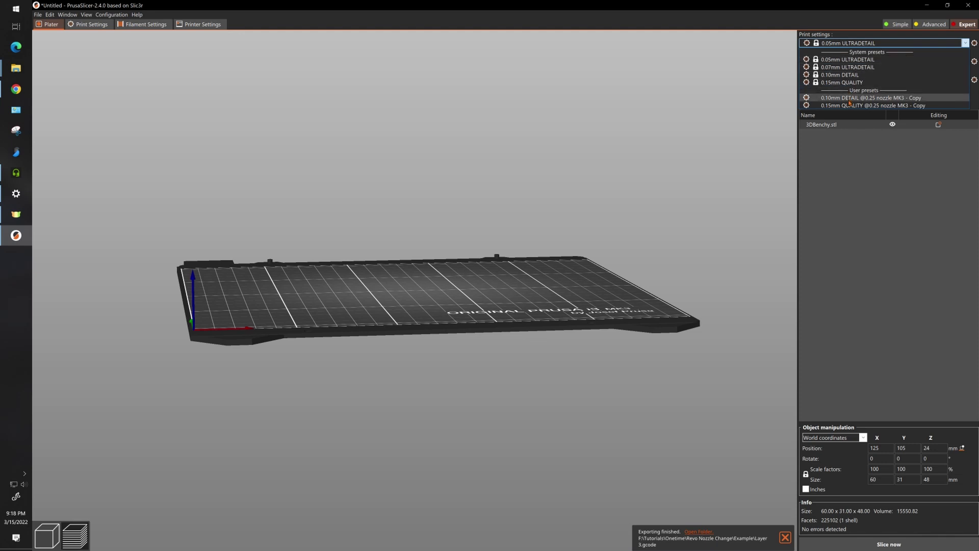
pyautogui.click(872, 98)
pyautogui.click(91, 24)
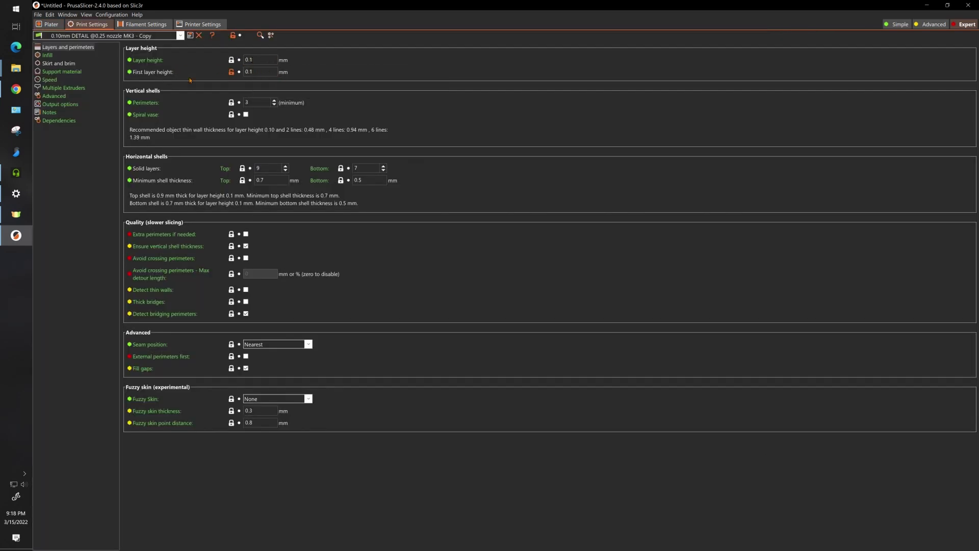
pyautogui.click(47, 55)
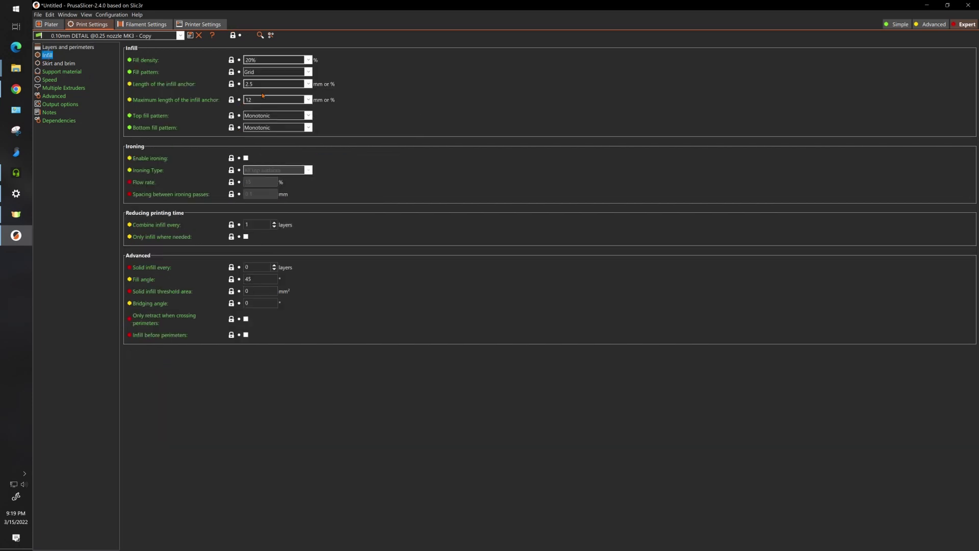
pyautogui.click(47, 24)
pyautogui.click(898, 544)
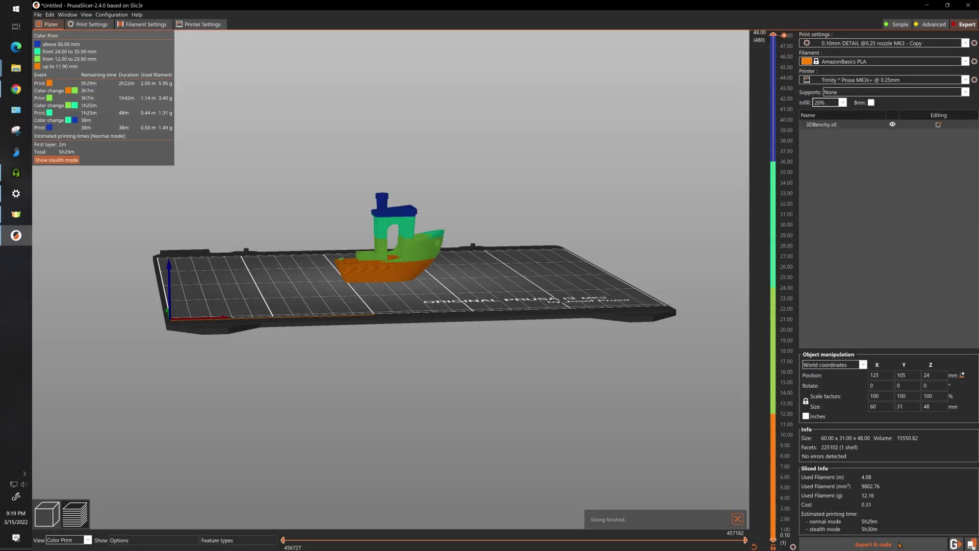
pyautogui.click(900, 545)
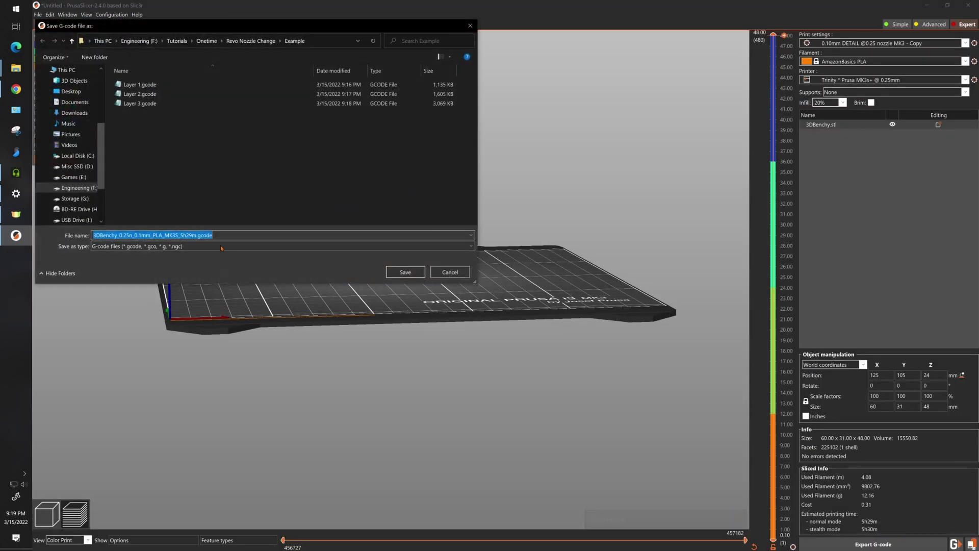
pyautogui.press('Return')
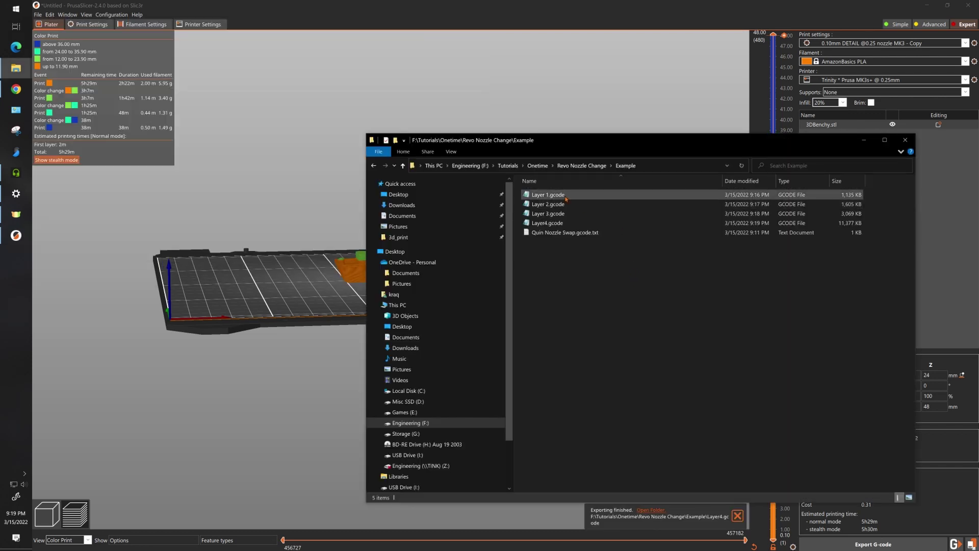
# Step: Open Layer 1.gcode in Notepad and find its first M600 colour change
pyautogui.doubleClick(549, 194)
pyautogui.hotkey('ctrl', 'f')
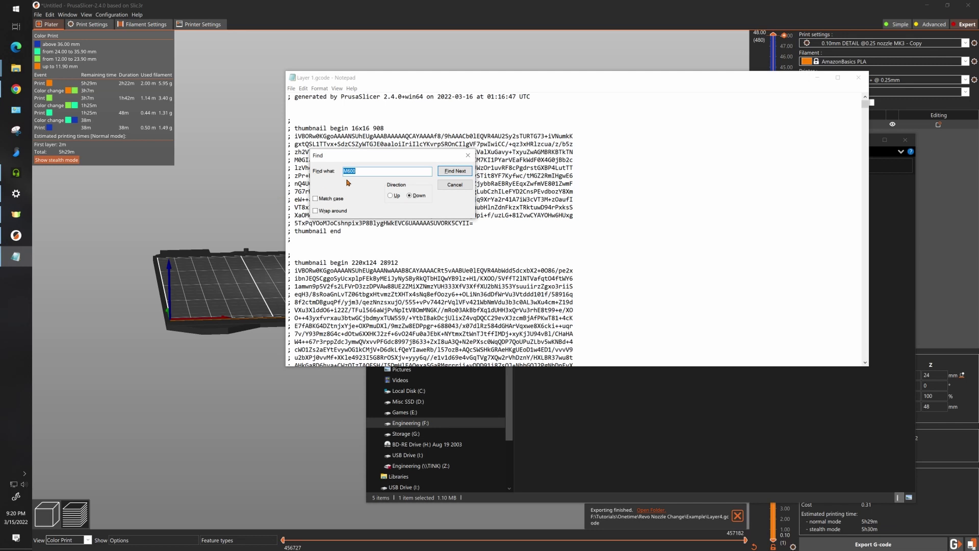
pyautogui.click(439, 174)
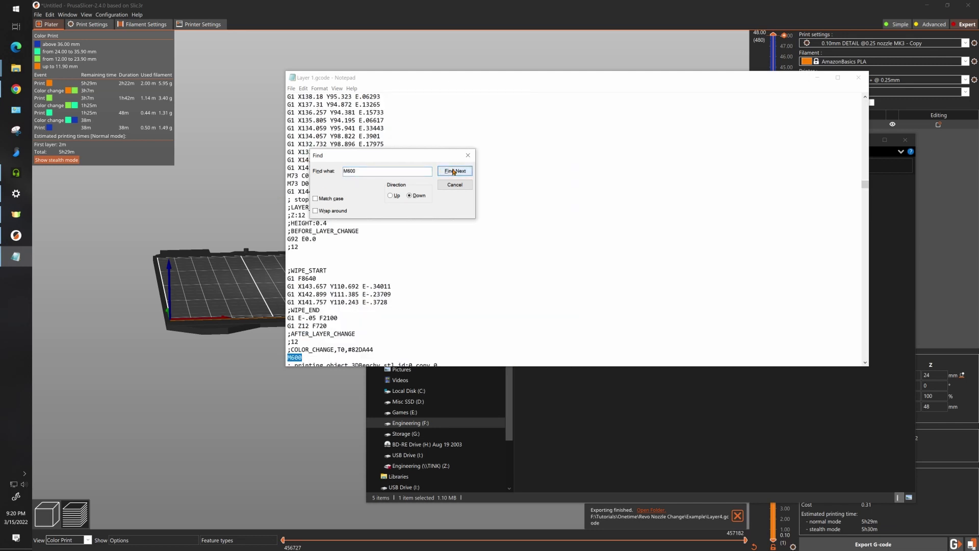
pyautogui.click(468, 155)
# Step: Delete everything after the first M600 and save Layer 1.gcode
pyautogui.click(331, 357)
pyautogui.scroll(-1, 331, 357)
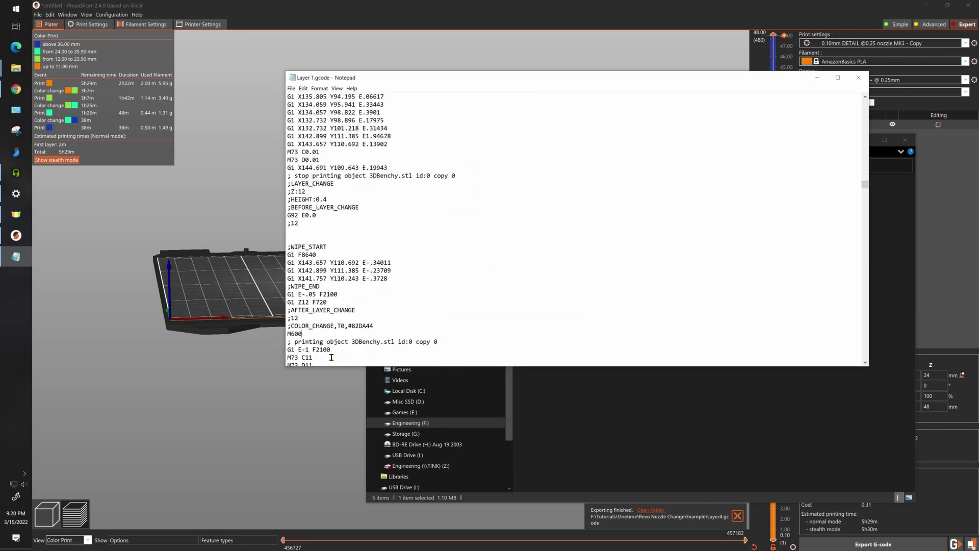
pyautogui.click(289, 341)
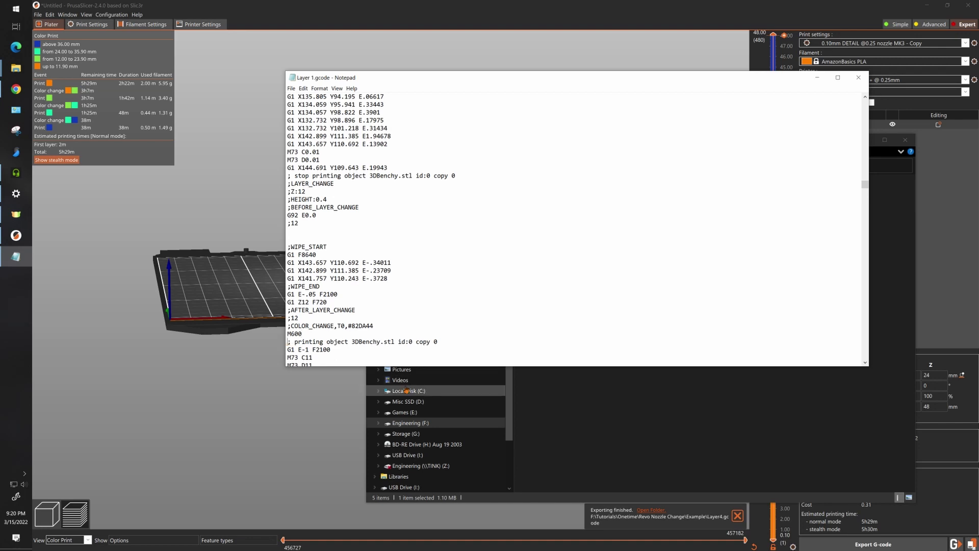
pyautogui.hotkey('shift', 'pagedown')
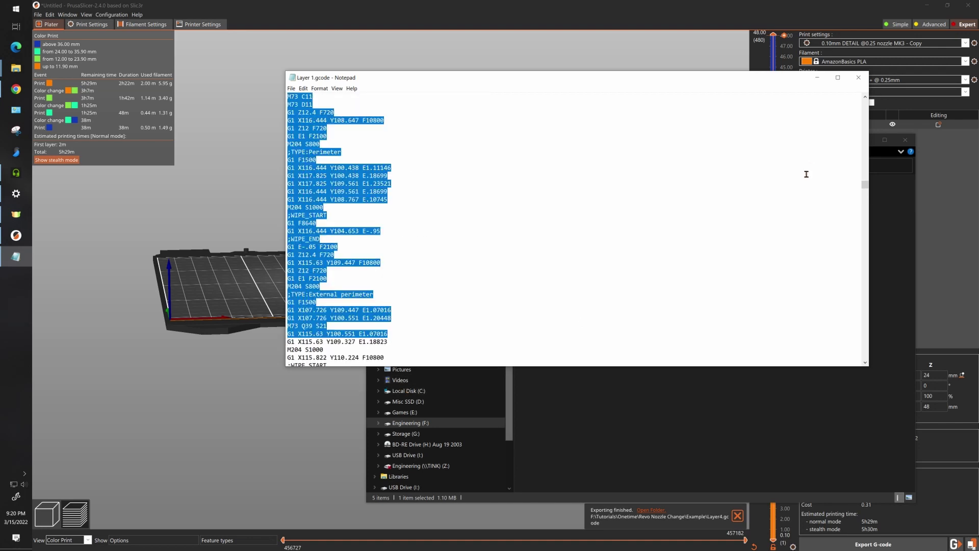
pyautogui.moveTo(866, 190); pyautogui.dragTo(865, 357)
pyautogui.keyDown('shift'); pyautogui.click(435, 363); pyautogui.keyUp('shift')
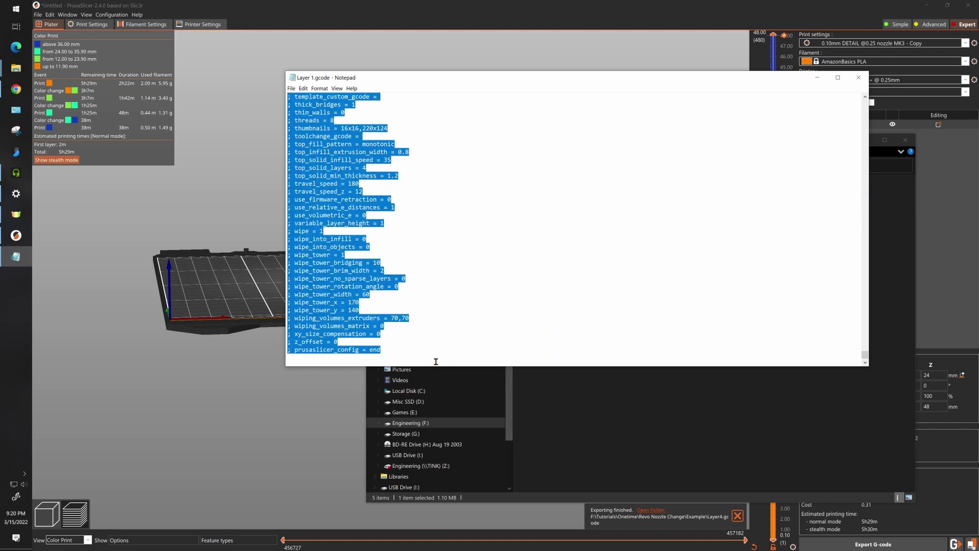
pyautogui.press('Delete')
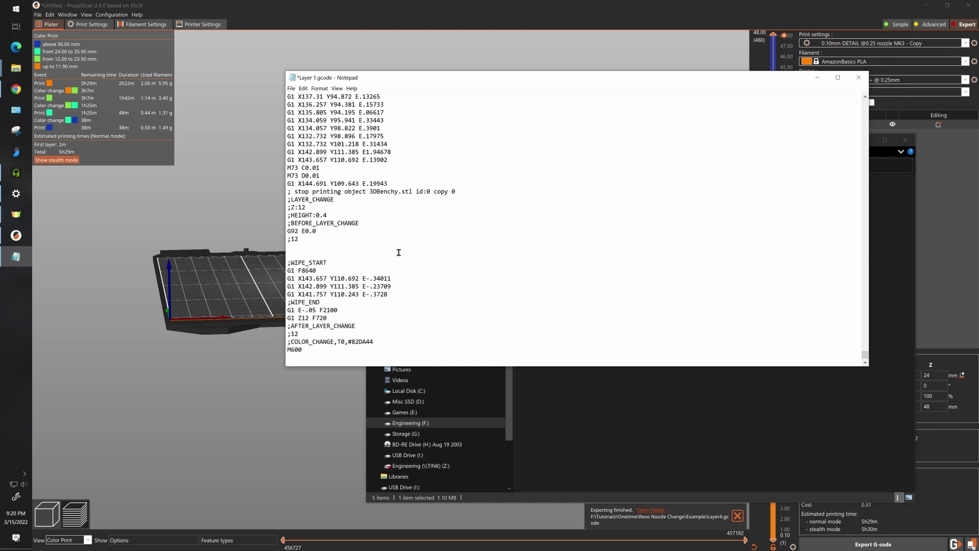
pyautogui.click(291, 89)
pyautogui.click(301, 121)
# Step: Close Layer 1.gcode, open Layer 2.gcode and find its first M600
pyautogui.click(858, 77)
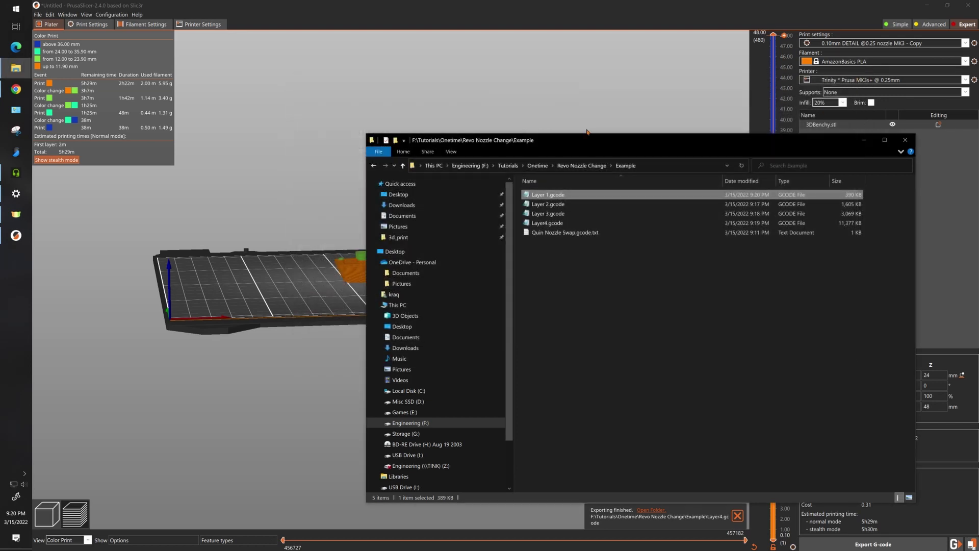
pyautogui.doubleClick(607, 203)
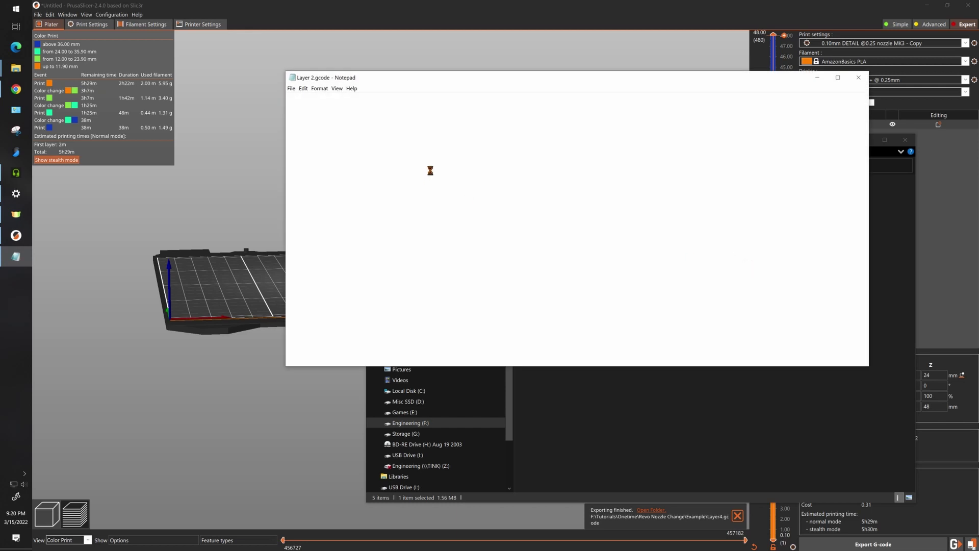
pyautogui.hotkey('ctrl', 'f')
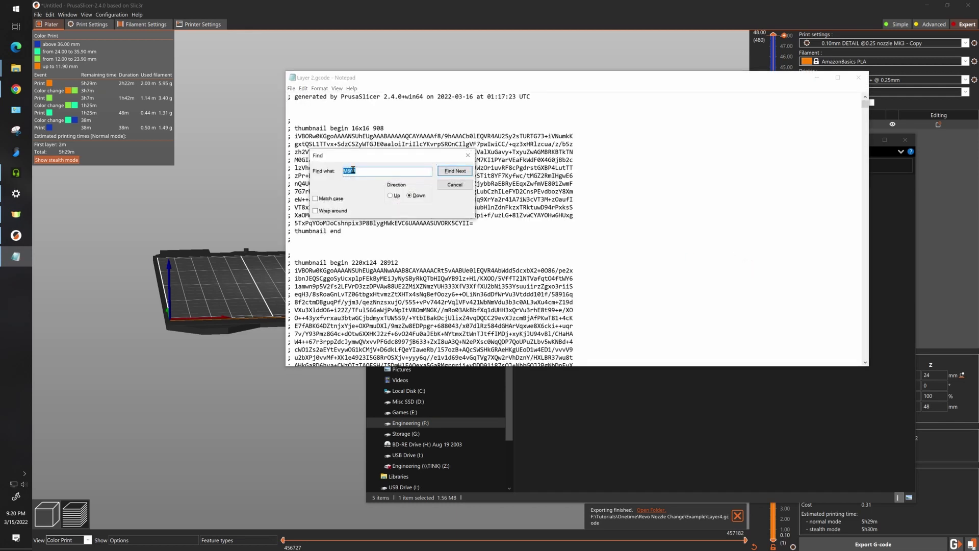
pyautogui.click(466, 171)
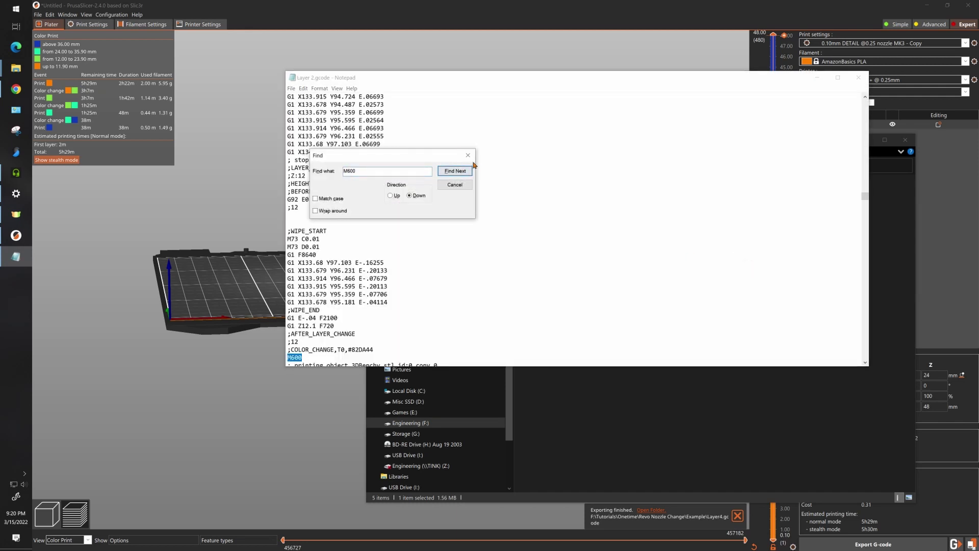
pyautogui.click(468, 155)
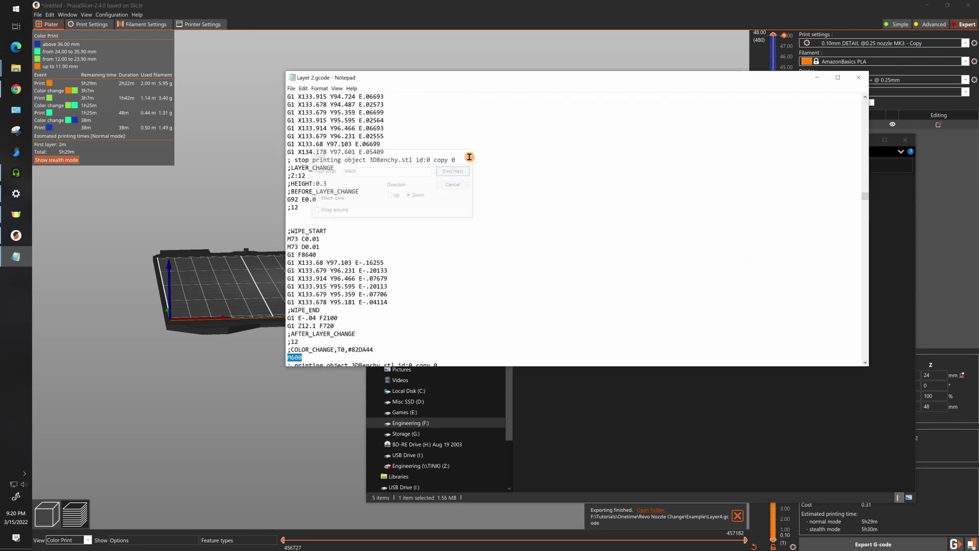
# Step: Delete everything before the first M600 colour change, including the empty first line
pyautogui.click(391, 350)
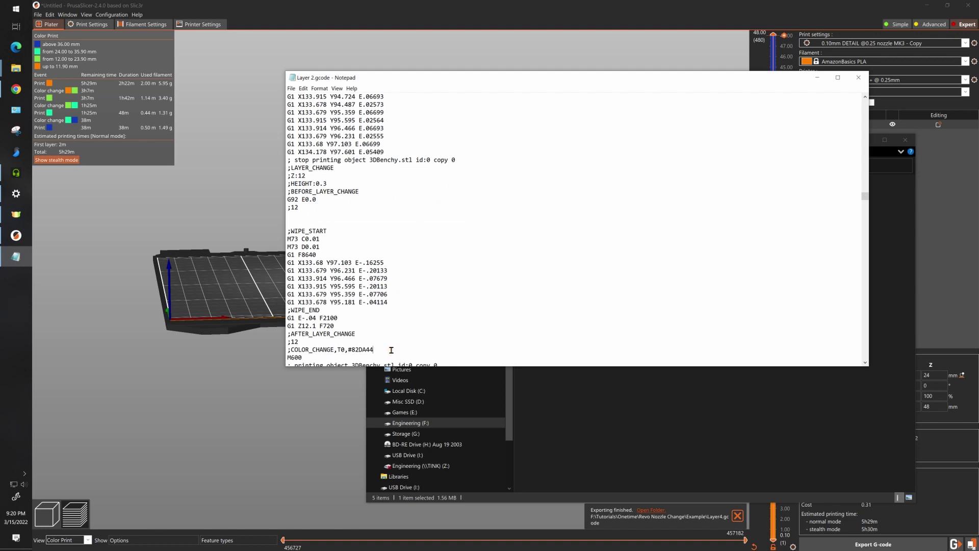
pyautogui.moveTo(391, 350); pyautogui.dragTo(256, 144)
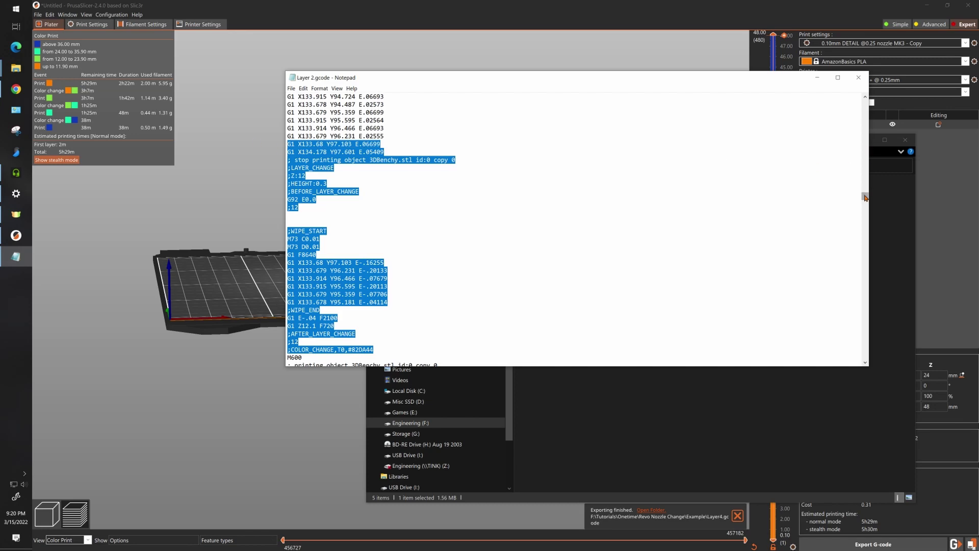
pyautogui.moveTo(866, 198); pyautogui.dragTo(865, 103)
pyautogui.keyDown('shift'); pyautogui.click(289, 98); pyautogui.keyUp('shift')
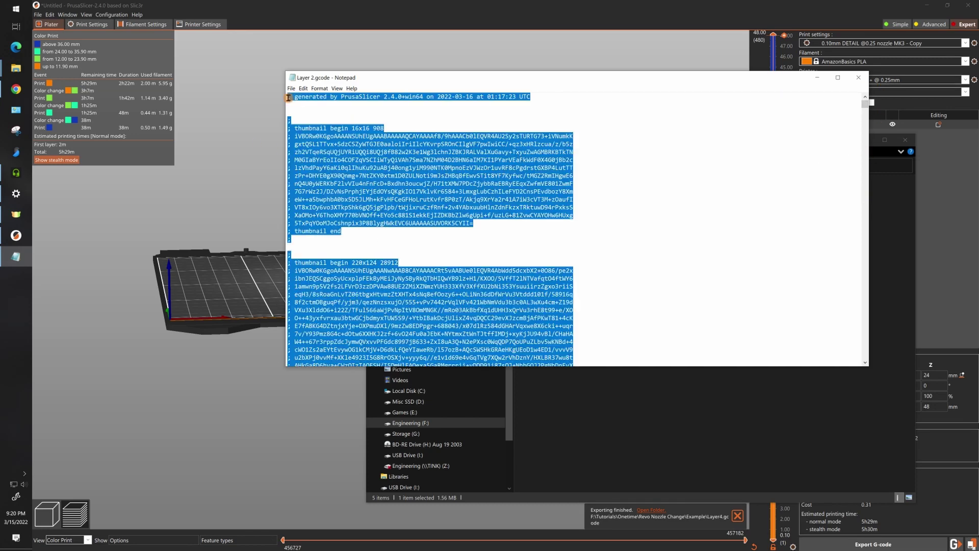
pyautogui.press('Delete')
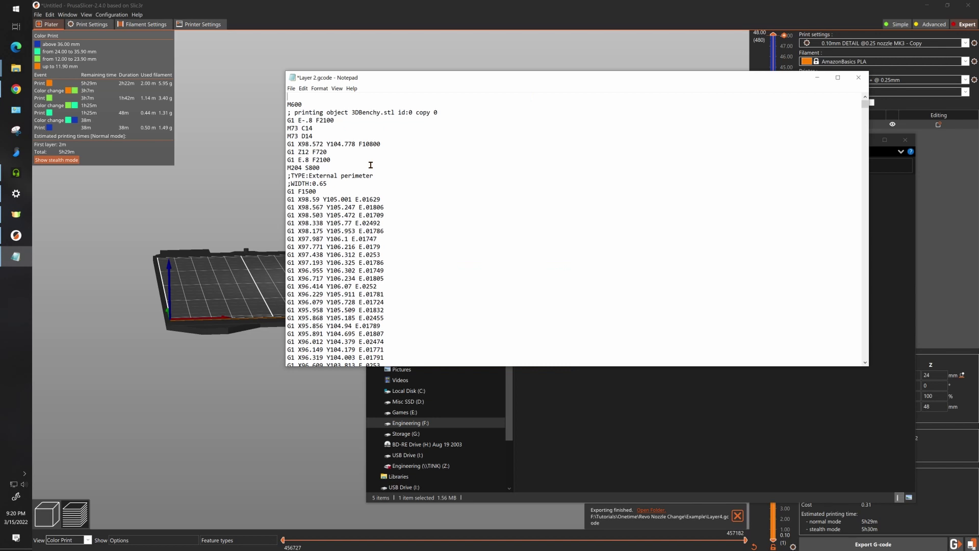
pyautogui.press('Delete')
# Step: Find the second M600 colour change at 24 mm
pyautogui.hotkey('ctrl', 'f')
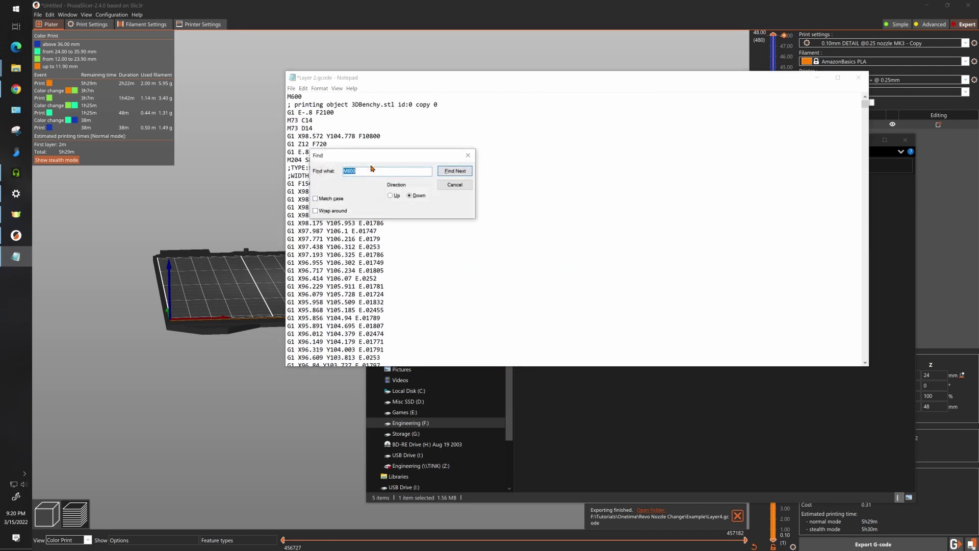
pyautogui.click(460, 172)
pyautogui.click(460, 173)
pyautogui.click(468, 155)
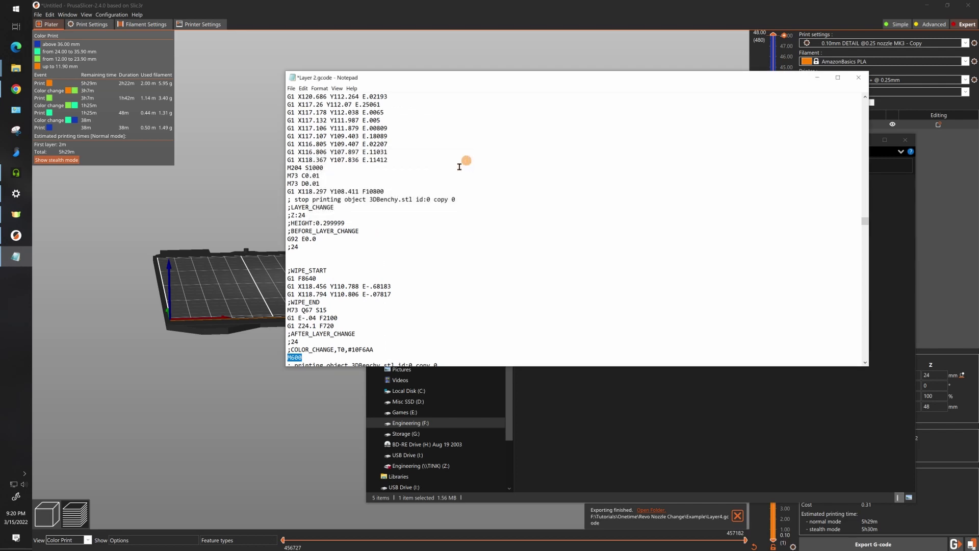
# Step: Delete everything after the second M600, save Layer 2.gcode and close it
pyautogui.scroll(-2, 357, 276)
pyautogui.scroll(-2, 357, 276)
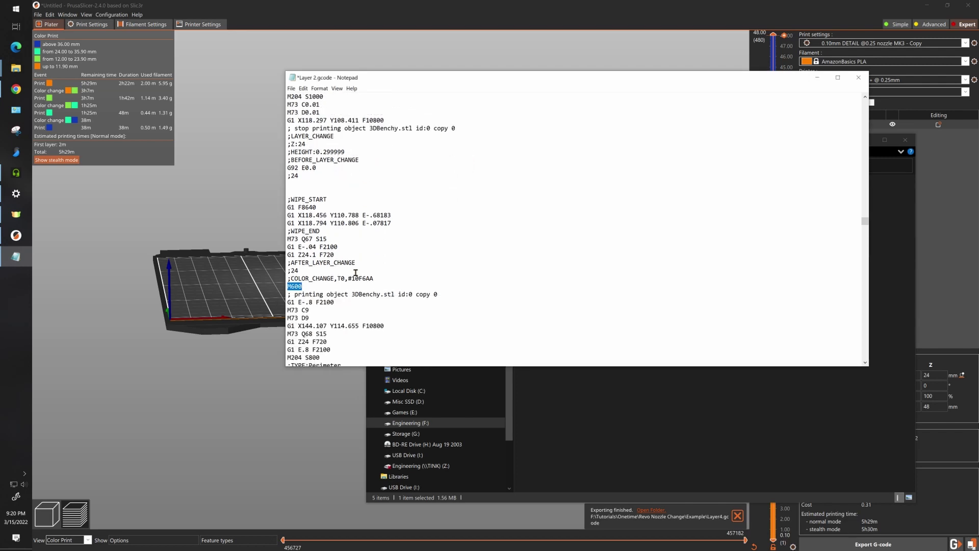
pyautogui.click(290, 296)
pyautogui.moveTo(865, 221); pyautogui.dragTo(865, 354)
pyautogui.keyDown('shift'); pyautogui.click(383, 355); pyautogui.keyUp('shift')
pyautogui.press('Delete')
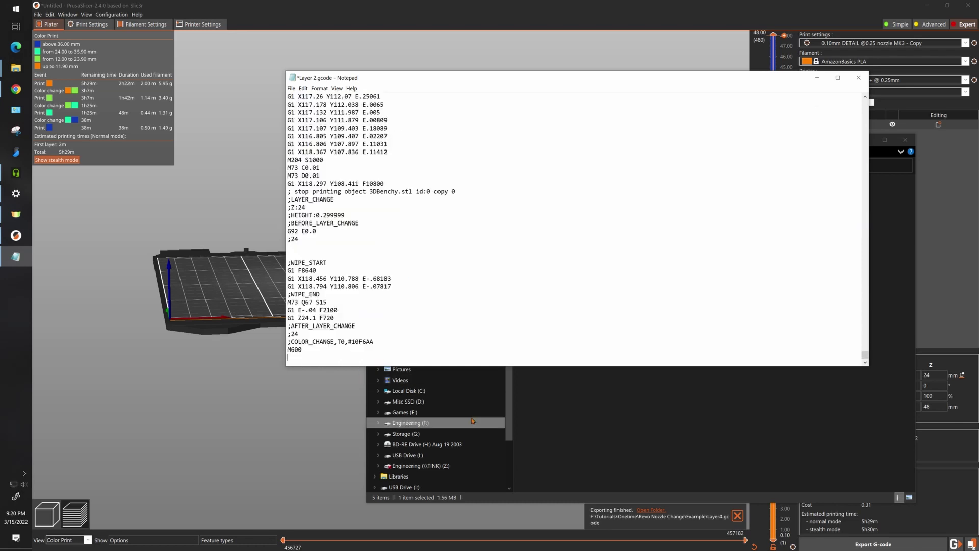
pyautogui.click(292, 89)
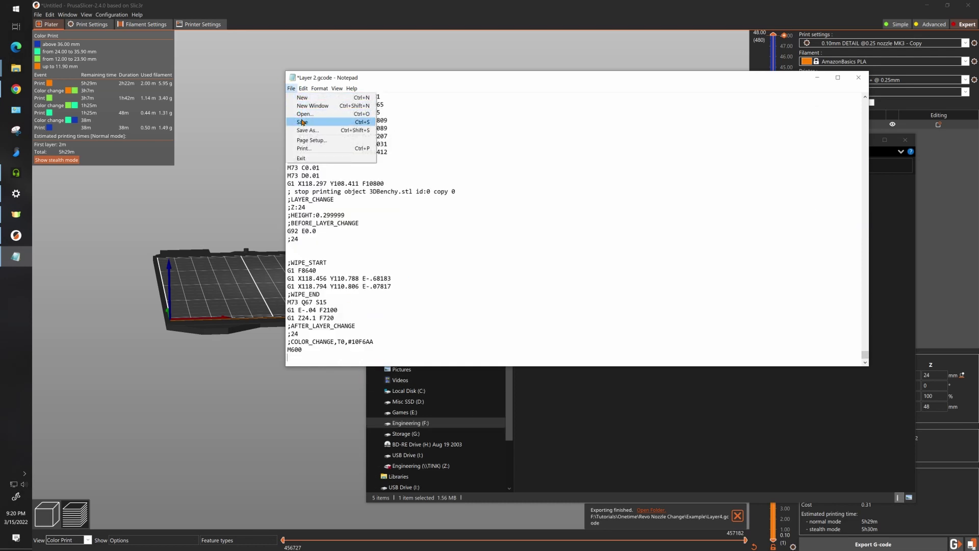
pyautogui.click(302, 122)
pyautogui.click(858, 77)
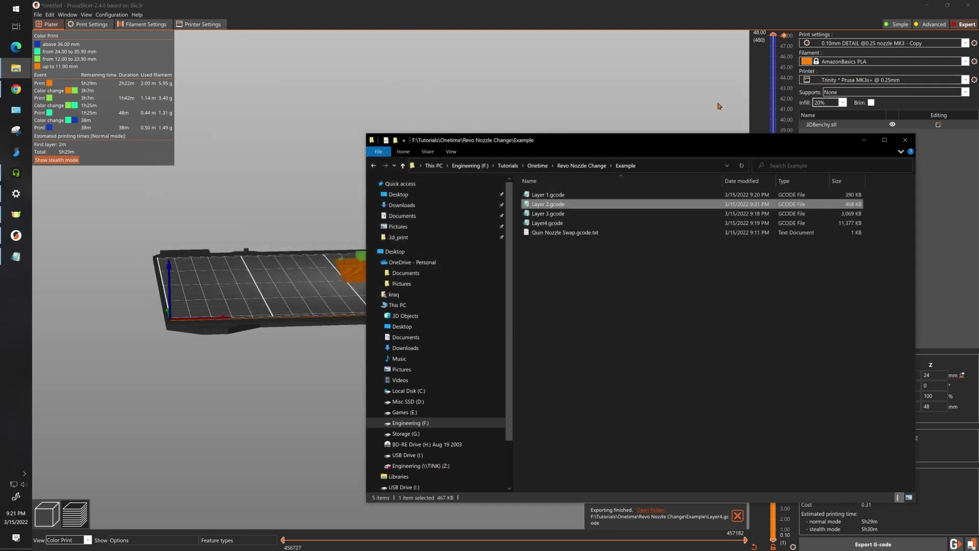
# Step: Open Layer 3.gcode in Notepad and find the layer-24 M600
pyautogui.doubleClick(573, 214)
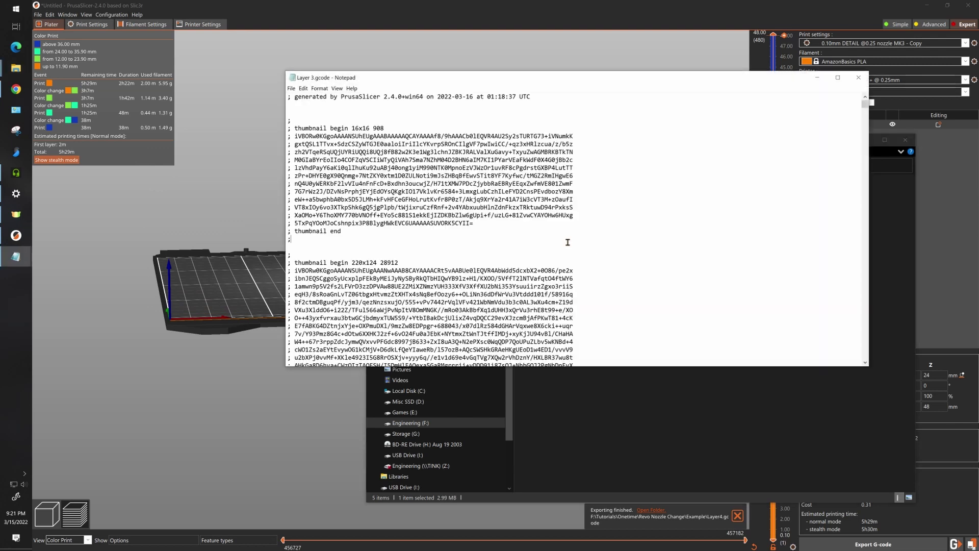
pyautogui.hotkey('ctrl', 'f')
pyautogui.click(460, 171)
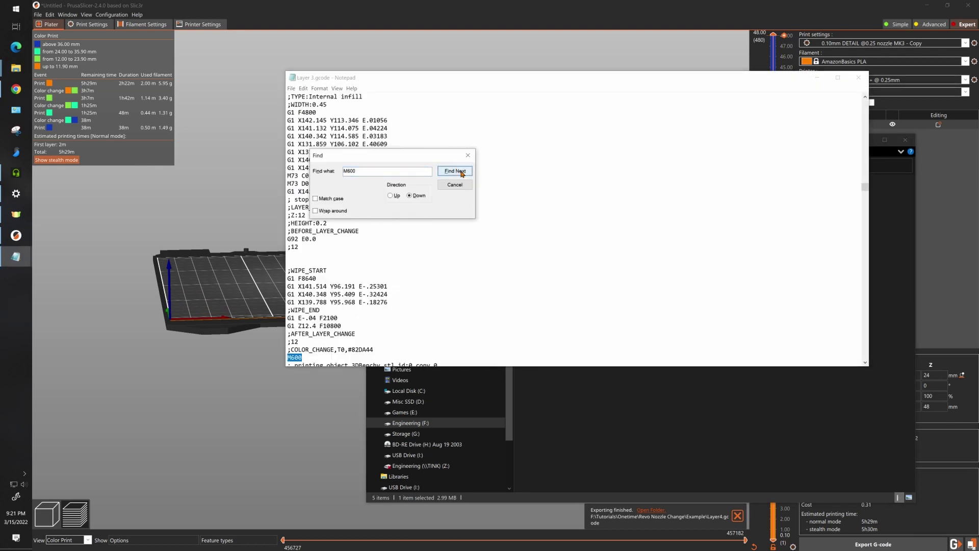
pyautogui.click(461, 171)
pyautogui.click(468, 155)
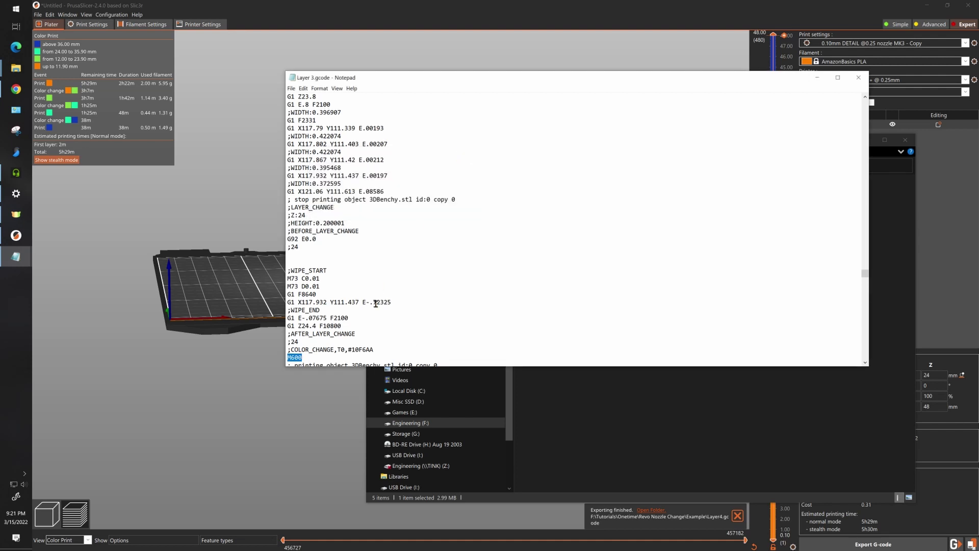
# Step: Delete all G-code above the layer-24 M600 colour change
pyautogui.click(380, 349)
pyautogui.moveTo(380, 349); pyautogui.dragTo(287, 271)
pyautogui.press('Delete')
pyautogui.moveTo(865, 273); pyautogui.dragTo(865, 102)
pyautogui.keyDown('shift'); pyautogui.click(287, 96); pyautogui.keyUp('shift')
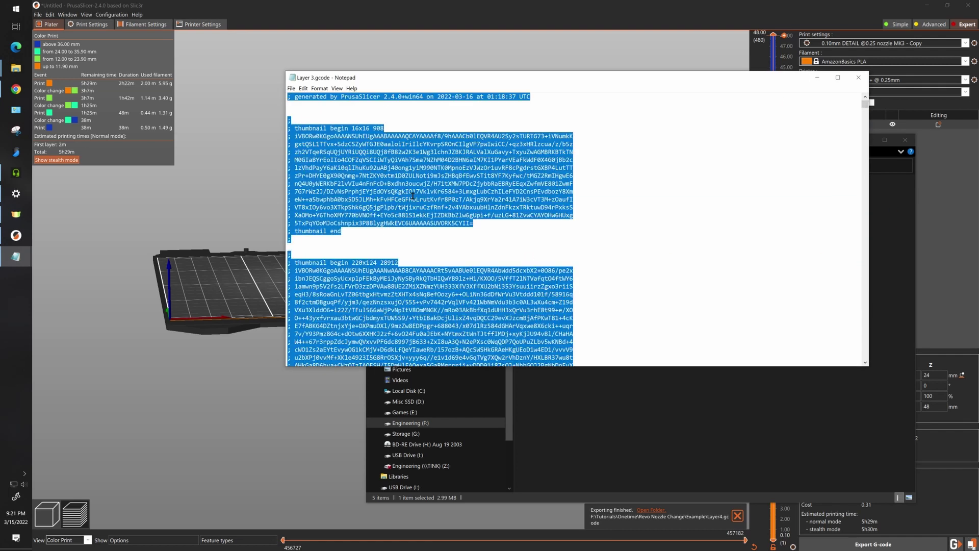
pyautogui.press('Delete')
# Step: Find the layer-36 M600 colour change
pyautogui.hotkey('ctrl', 'f')
pyautogui.click(457, 173)
pyautogui.click(457, 173)
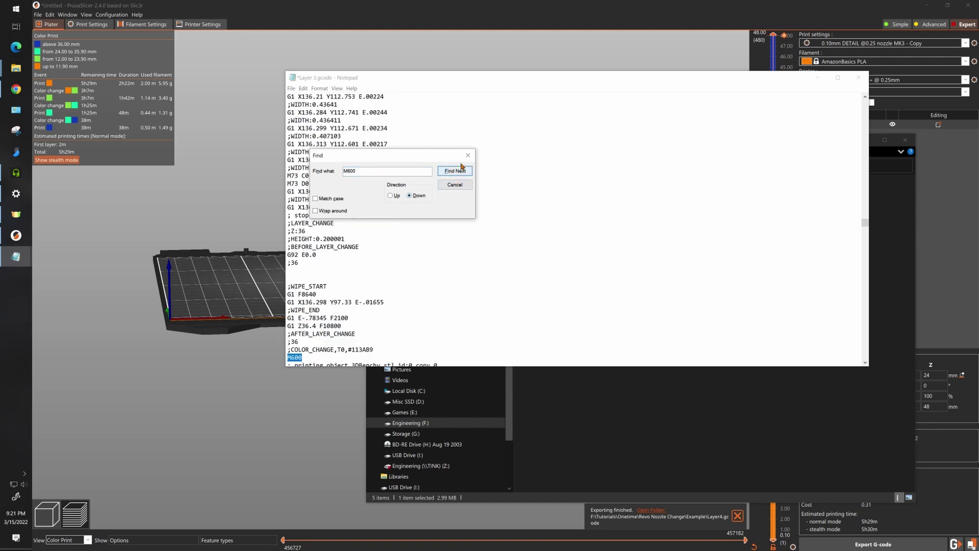
pyautogui.click(474, 158)
# Step: Delete everything after the layer-36 M600 and save Layer 3.gcode
pyautogui.click(329, 357)
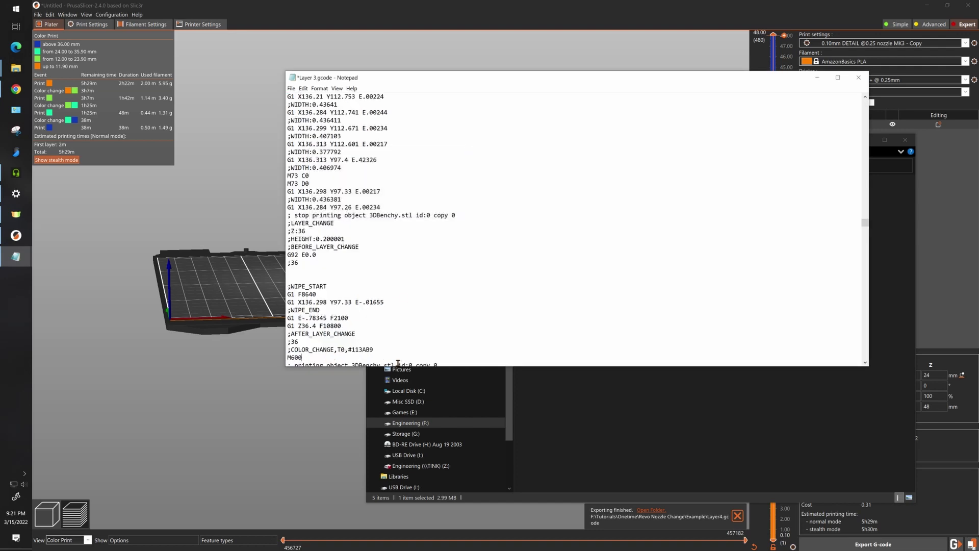
pyautogui.moveTo(865, 222); pyautogui.dragTo(866, 357)
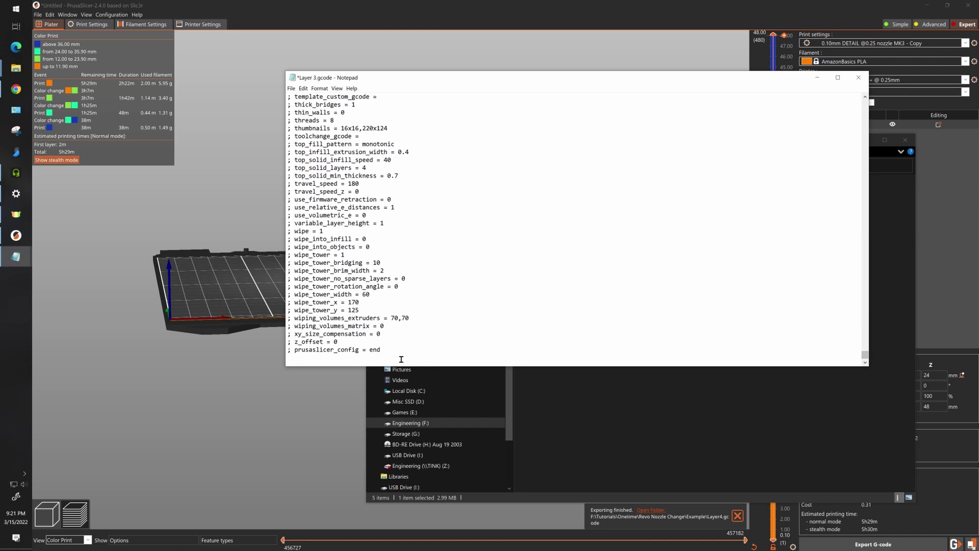
pyautogui.keyDown('shift'); pyautogui.click(449, 357); pyautogui.keyUp('shift')
pyautogui.press('Delete')
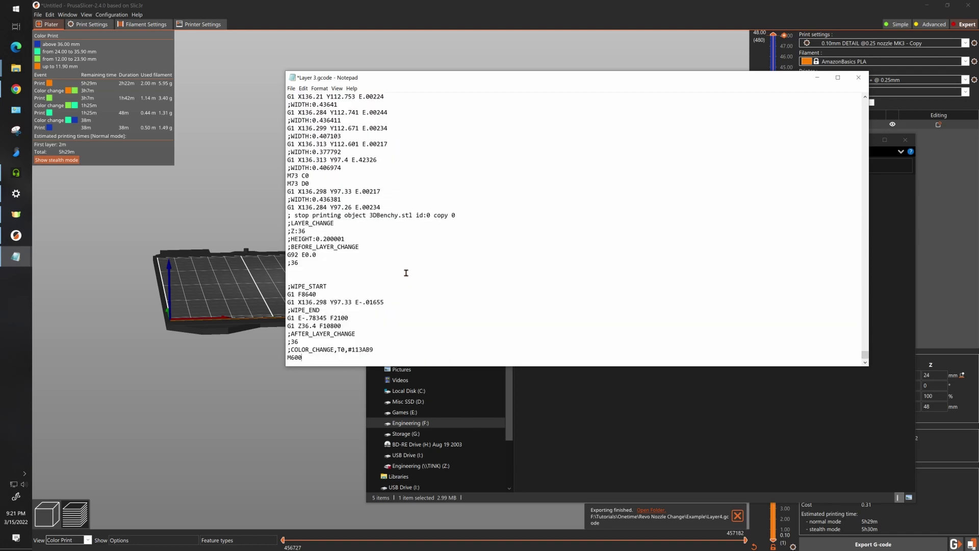
pyautogui.click(291, 88)
pyautogui.click(309, 123)
# Step: Open Layer4.gcode in Notepad and find the layer-36 M600
pyautogui.hotkey('alt', 'Tab')
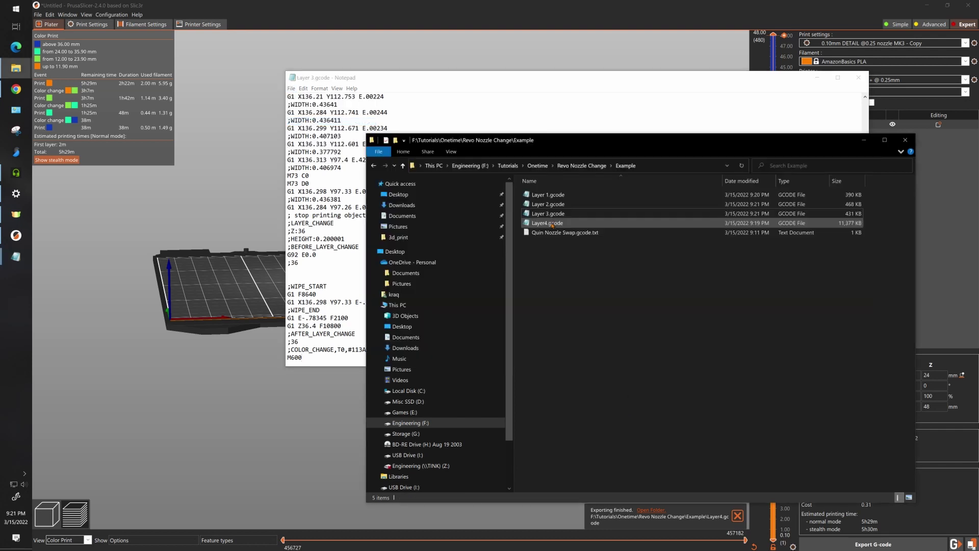
pyautogui.doubleClick(551, 223)
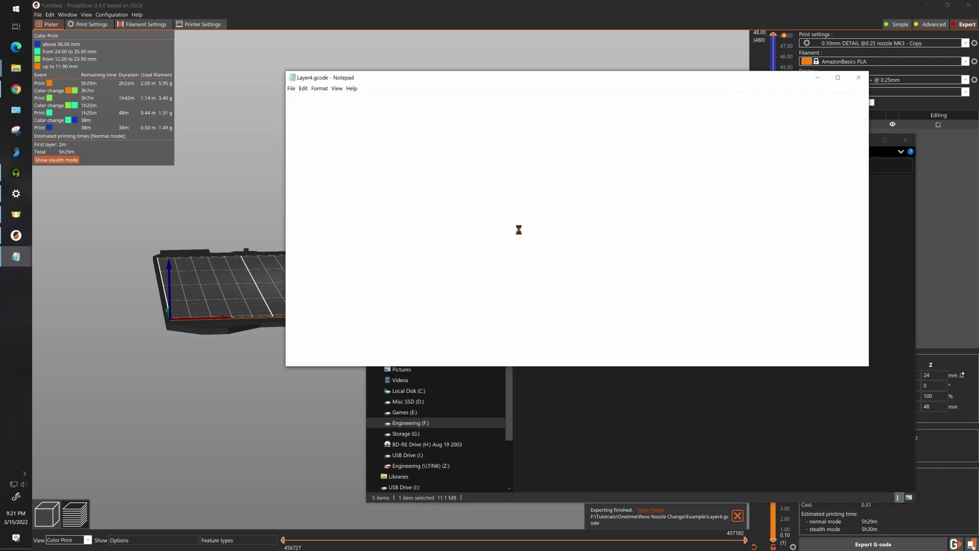
pyautogui.hotkey('ctrl', 'f')
pyautogui.click(463, 173)
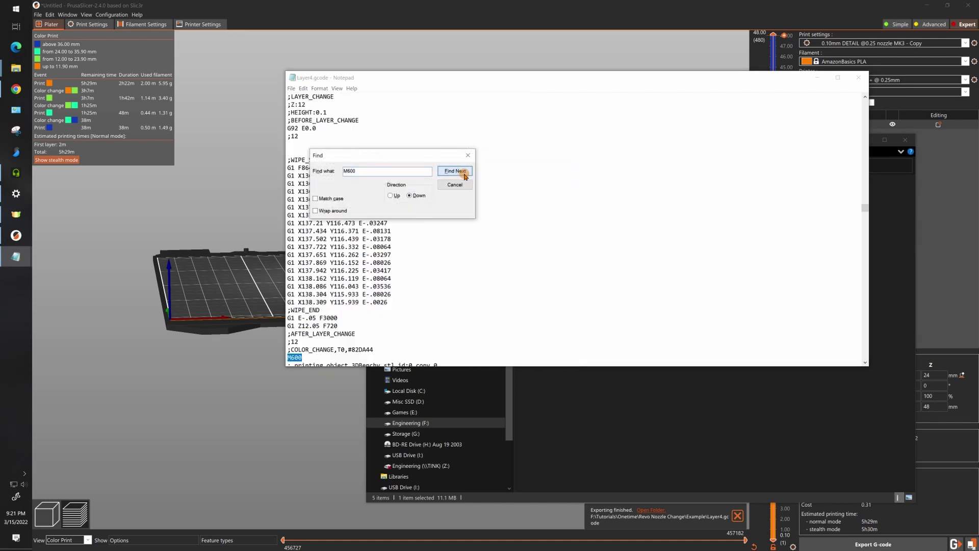
pyautogui.click(464, 175)
pyautogui.click(464, 174)
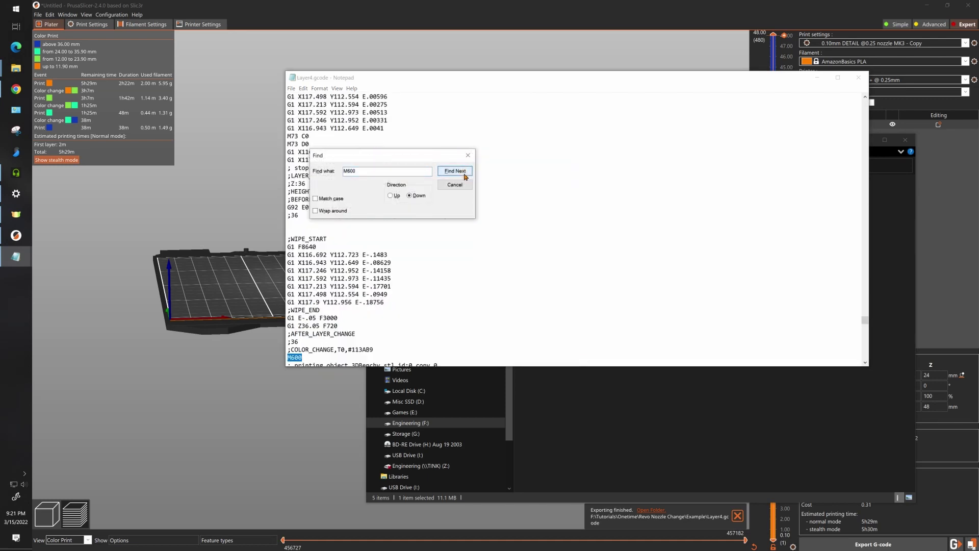
pyautogui.click(454, 184)
# Step: Keep only the G-code from the layer-36 M600 onward, save Layer4.gcode and close it
pyautogui.click(382, 347)
pyautogui.hotkey('ctrl', 'Home')
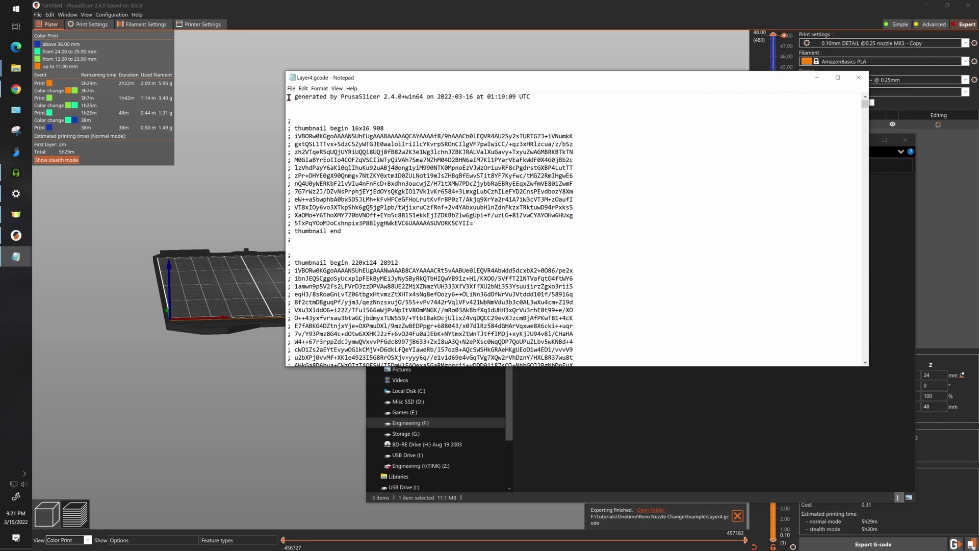
pyautogui.hotkey('ctrl', 'a')
pyautogui.hotkey('ctrl', 'v')
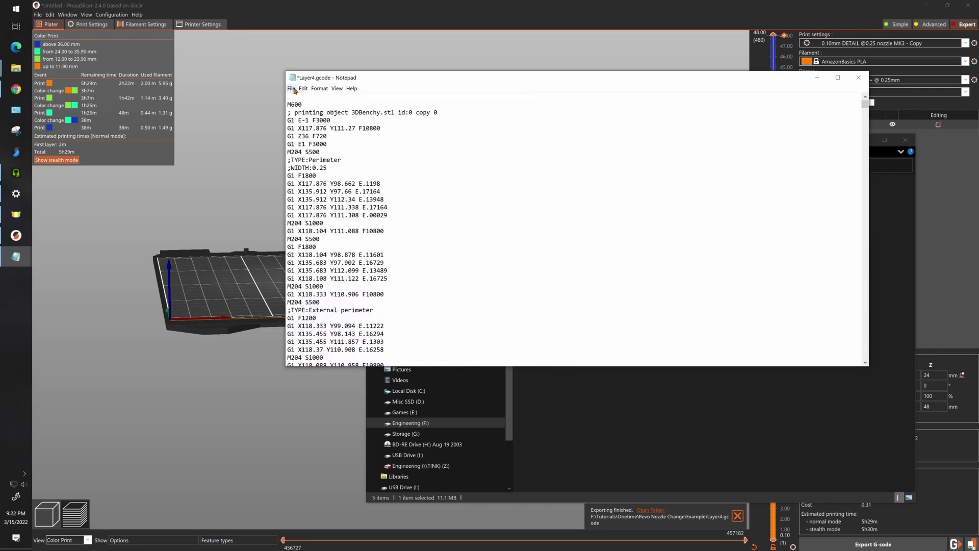
pyautogui.click(291, 88)
pyautogui.click(302, 122)
pyautogui.hotkey('alt', 'F4')
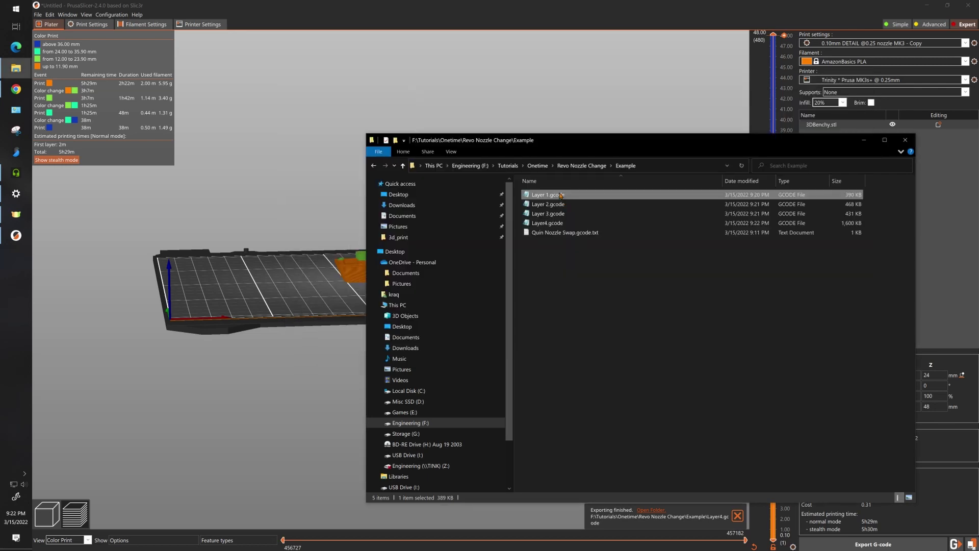
# Step: Copy Layer 1.gcode as Testprint.gcode and open it to check it ends at M600
pyautogui.moveTo(561, 195); pyautogui.dragTo(594, 301, button='right')
pyautogui.click(635, 302)
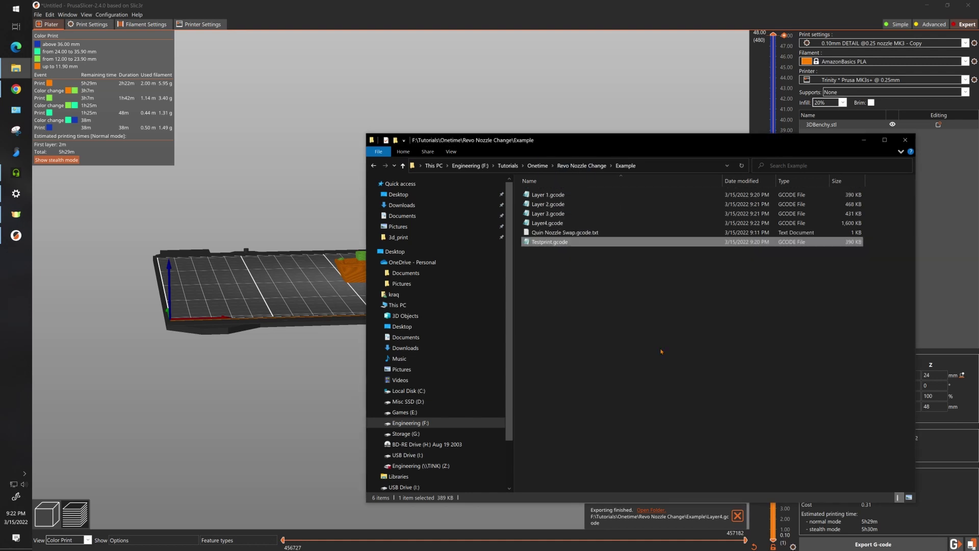
pyautogui.click(631, 414)
pyautogui.click(558, 244)
pyautogui.doubleClick(558, 243)
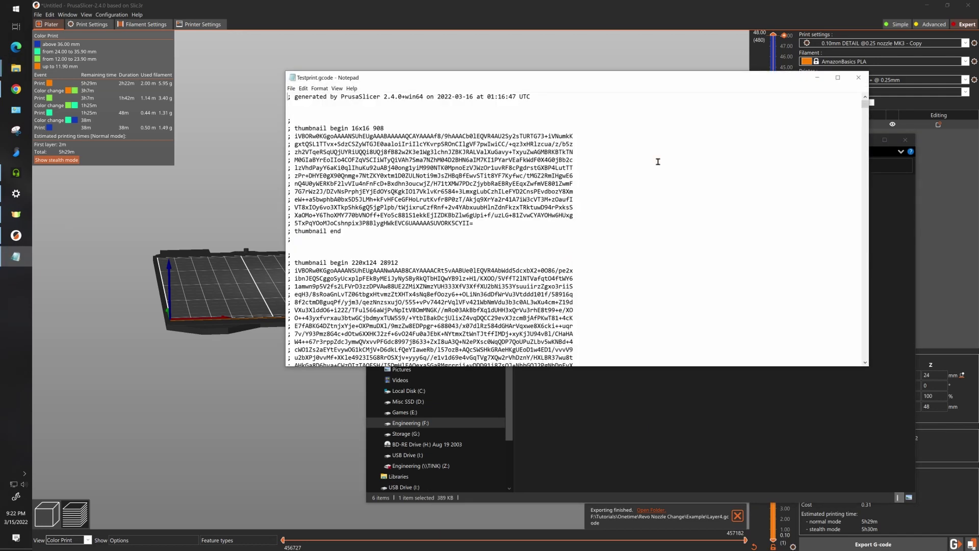
pyautogui.moveTo(865, 105); pyautogui.dragTo(865, 354)
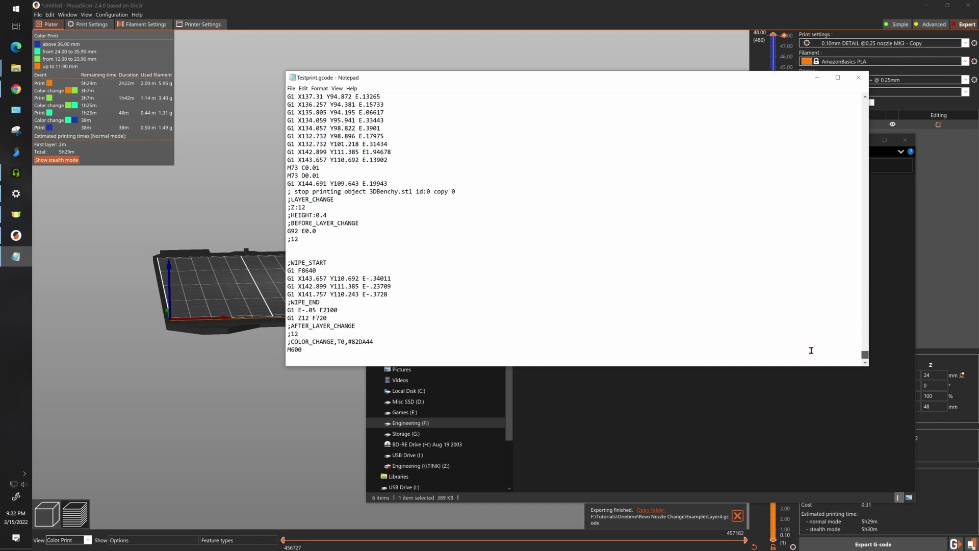
pyautogui.click(627, 436)
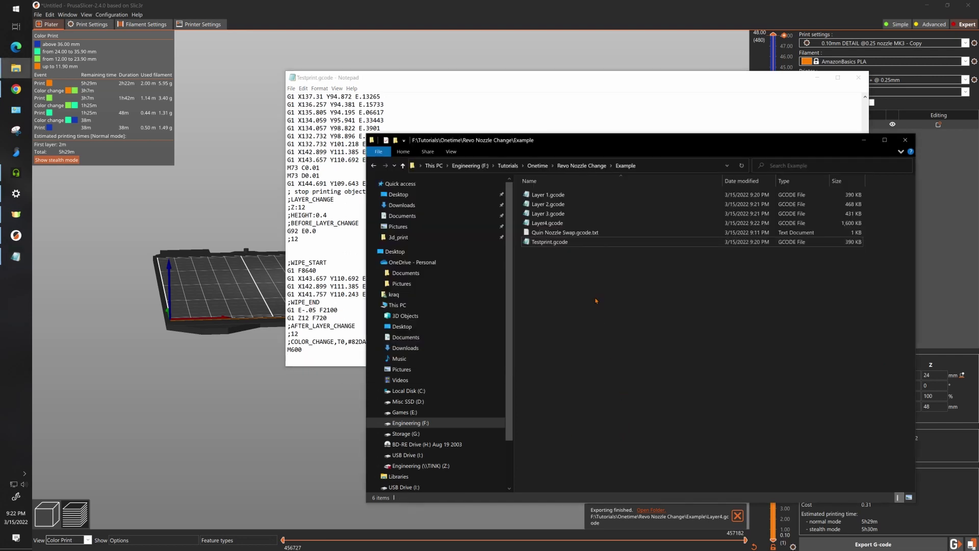
# Step: Copy all of Layer 2.gcode and paste it after the M600 at the end of Testprint.gcode
pyautogui.doubleClick(571, 204)
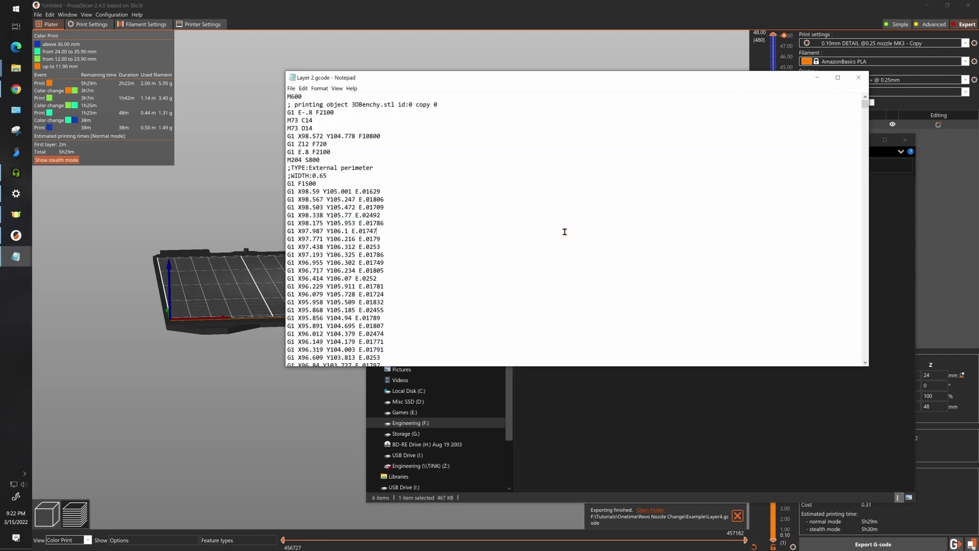
pyautogui.hotkey('ctrl', 'a')
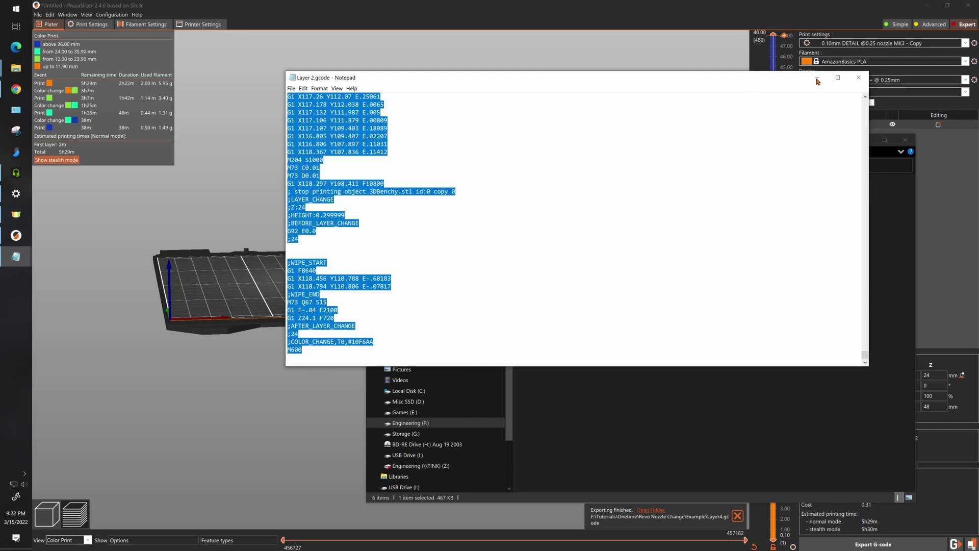
pyautogui.click(858, 77)
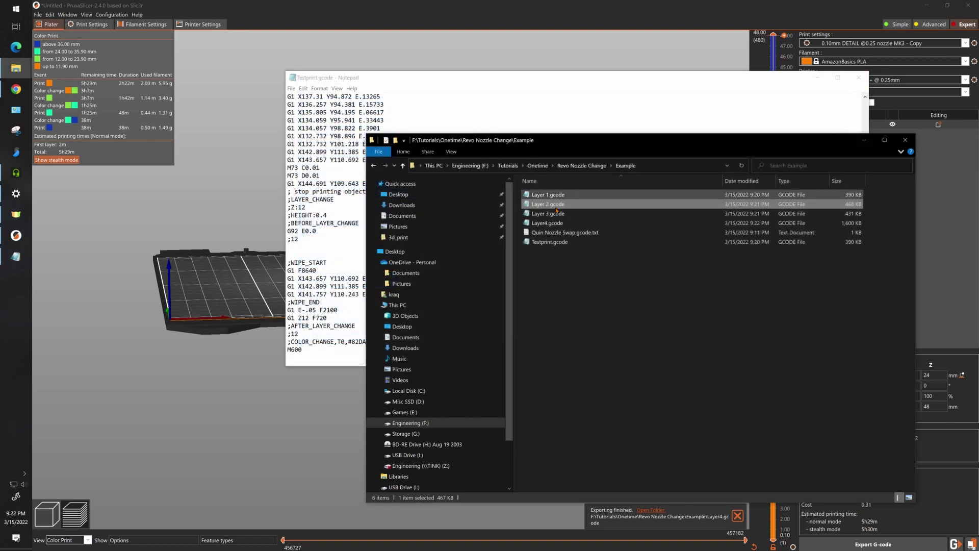
pyautogui.click(422, 110)
pyautogui.click(318, 361)
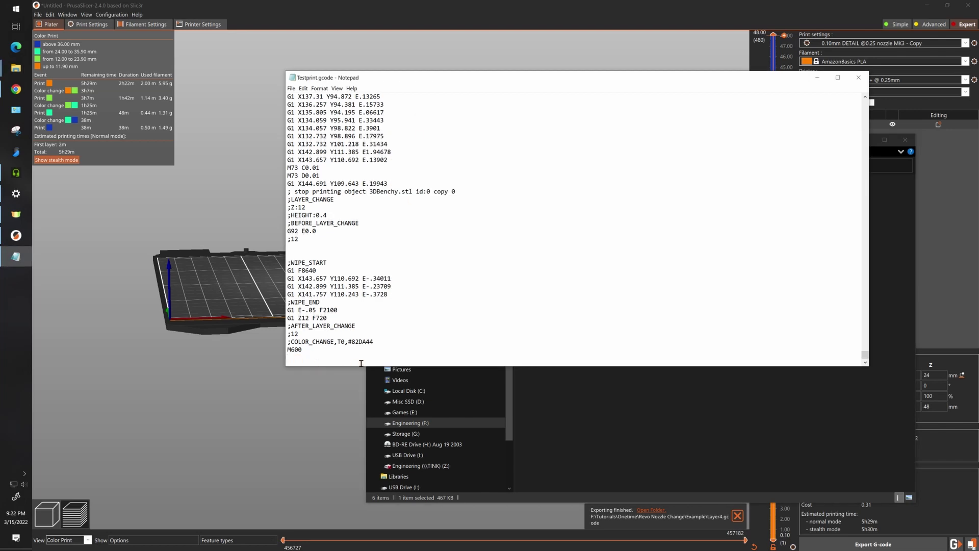
pyautogui.hotkey('ctrl', 'v')
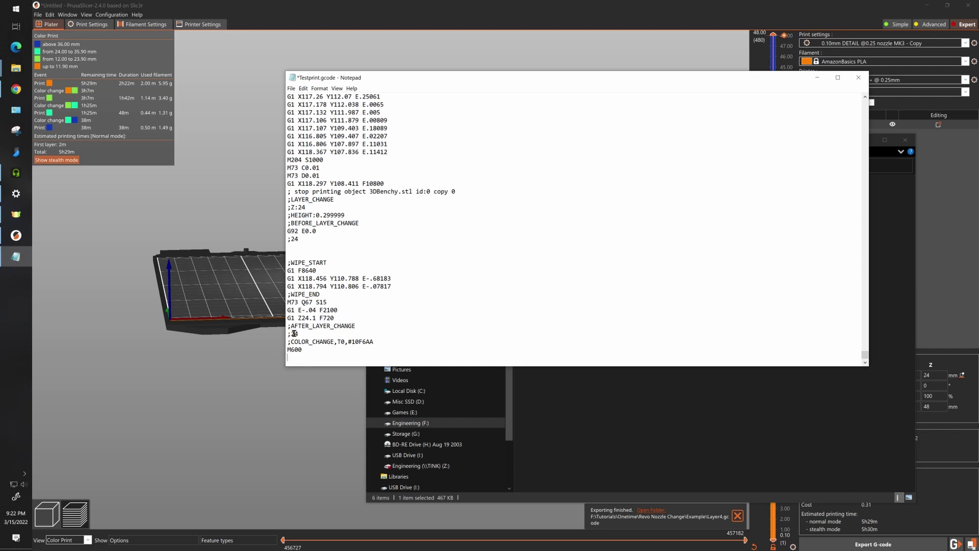
# Step: Select all of Layer 3.gcode, noting its G1 Z24 line, and paste it into Testprint.gcode
pyautogui.click(523, 400)
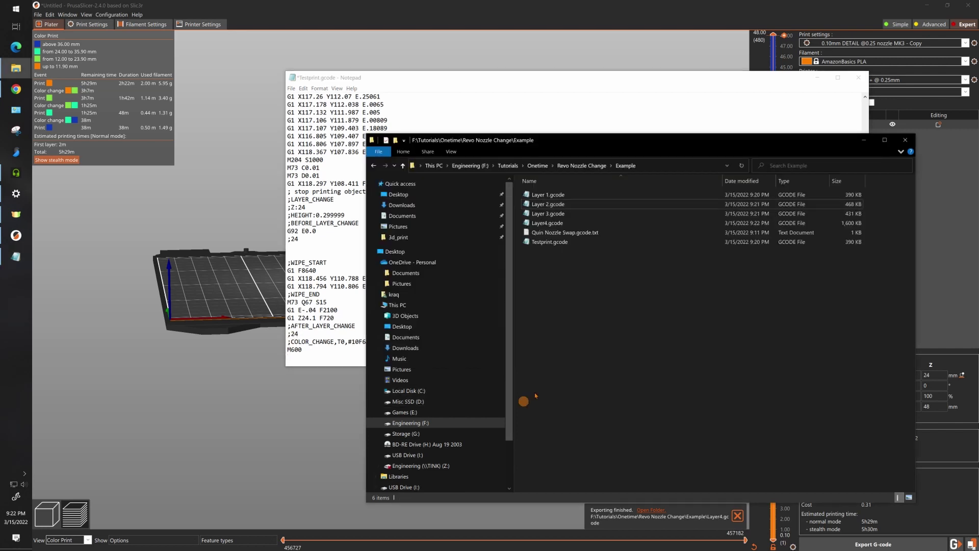
pyautogui.doubleClick(566, 213)
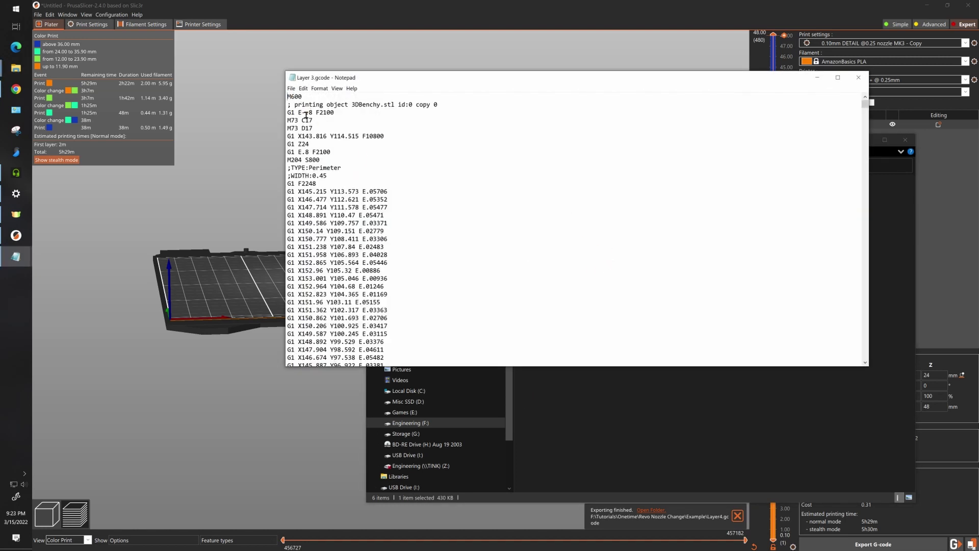
pyautogui.moveTo(288, 145); pyautogui.dragTo(313, 145)
pyautogui.click(313, 145)
pyautogui.moveTo(864, 105); pyautogui.dragTo(865, 357)
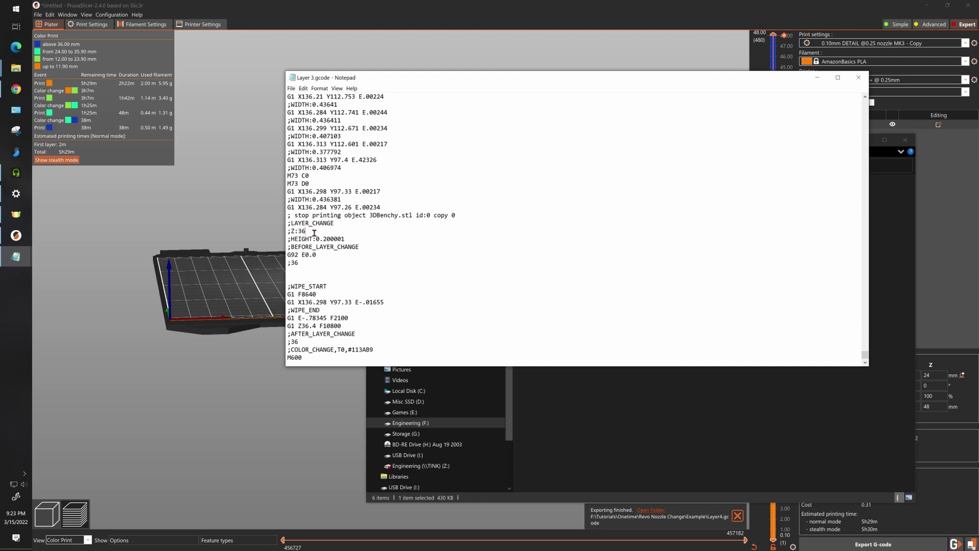
pyautogui.hotkey('ctrl', 'a')
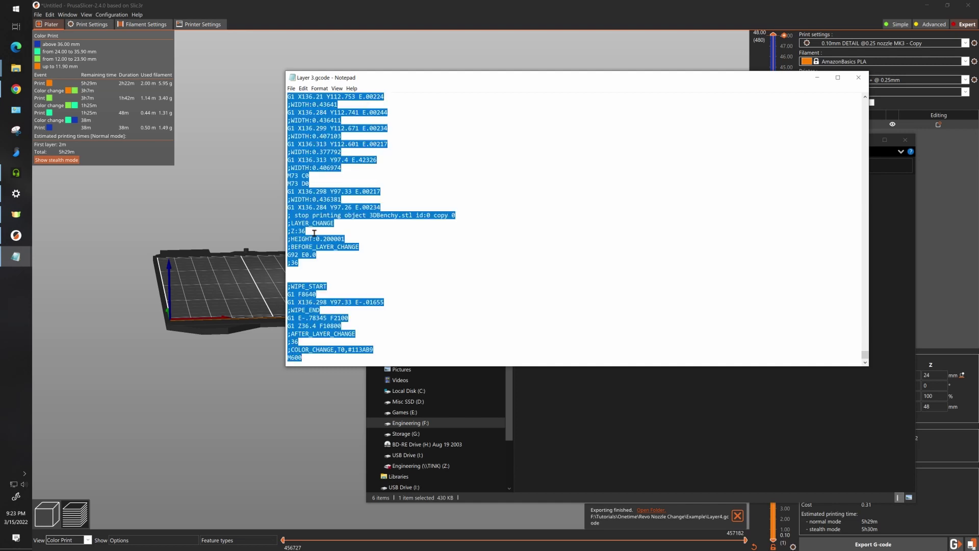
pyautogui.hotkey('alt', 'Tab')
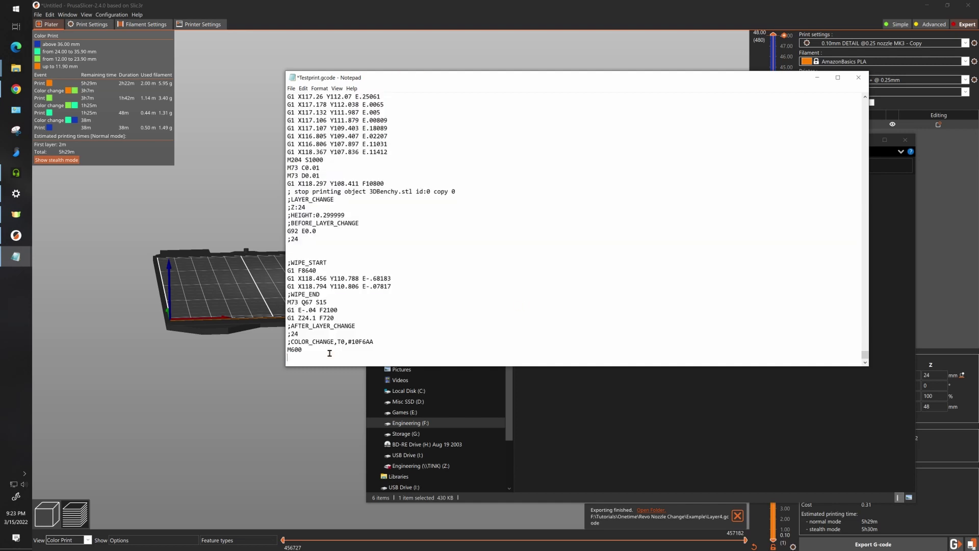
pyautogui.hotkey('ctrl', 'v')
# Step: Paste all of Layer4.gcode at the end of Testprint.gcode, after Layer 3's code
pyautogui.hotkey('alt', 'Tab')
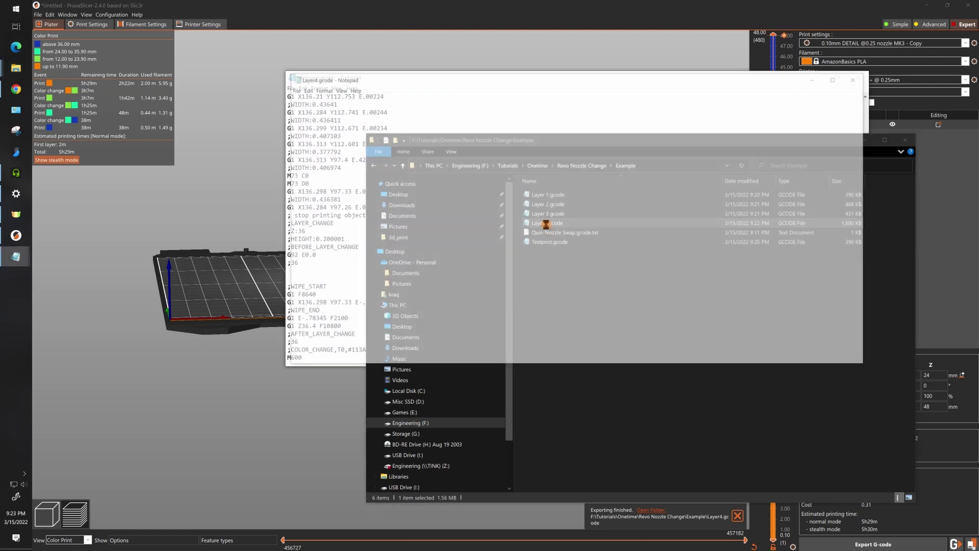
pyautogui.doubleClick(546, 223)
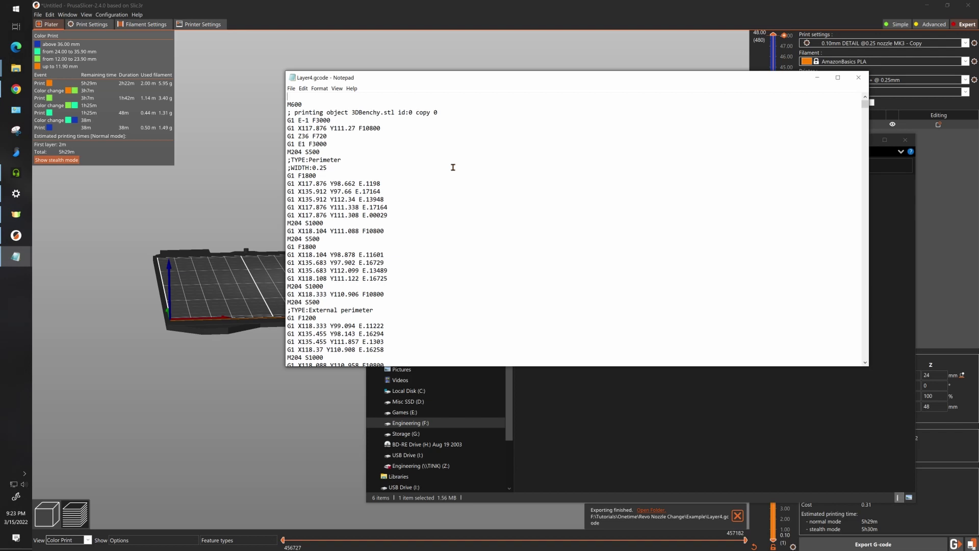
pyautogui.hotkey('ctrl', 'a')
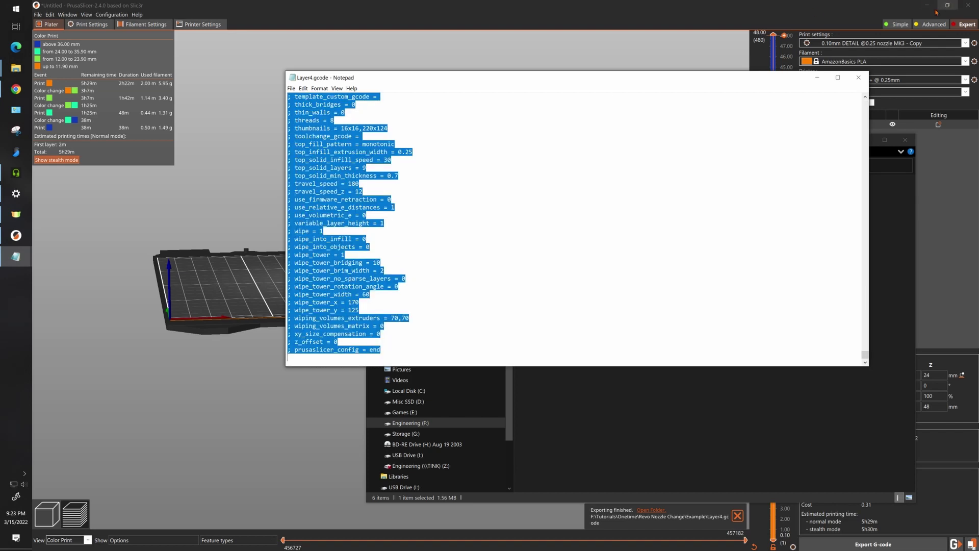
pyautogui.click(817, 78)
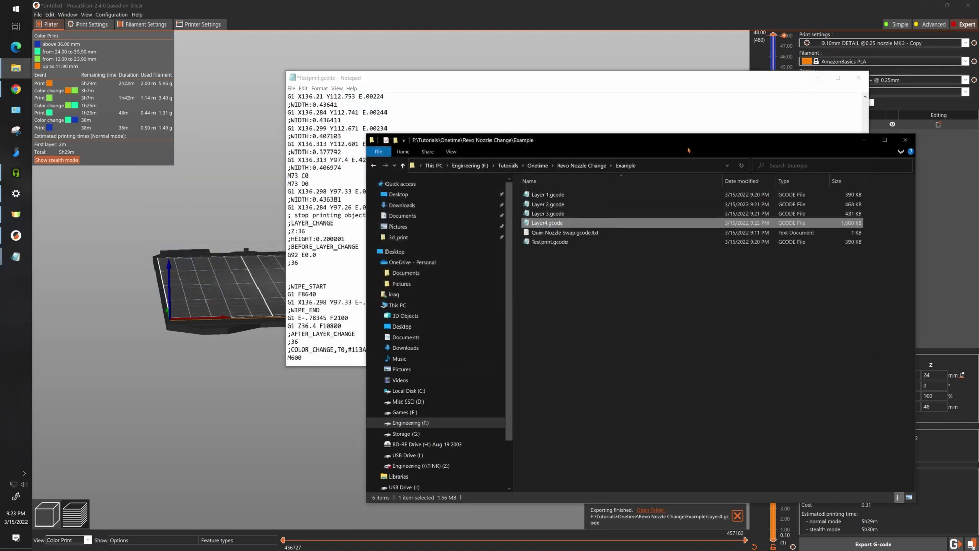
pyautogui.click(324, 363)
pyautogui.hotkey('ctrl', 'End')
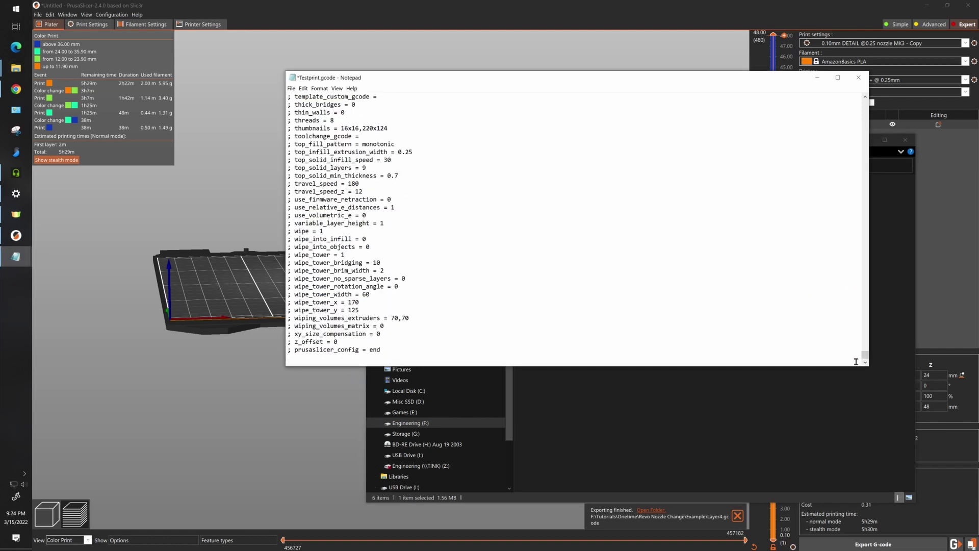
pyautogui.moveTo(866, 360); pyautogui.dragTo(868, 84)
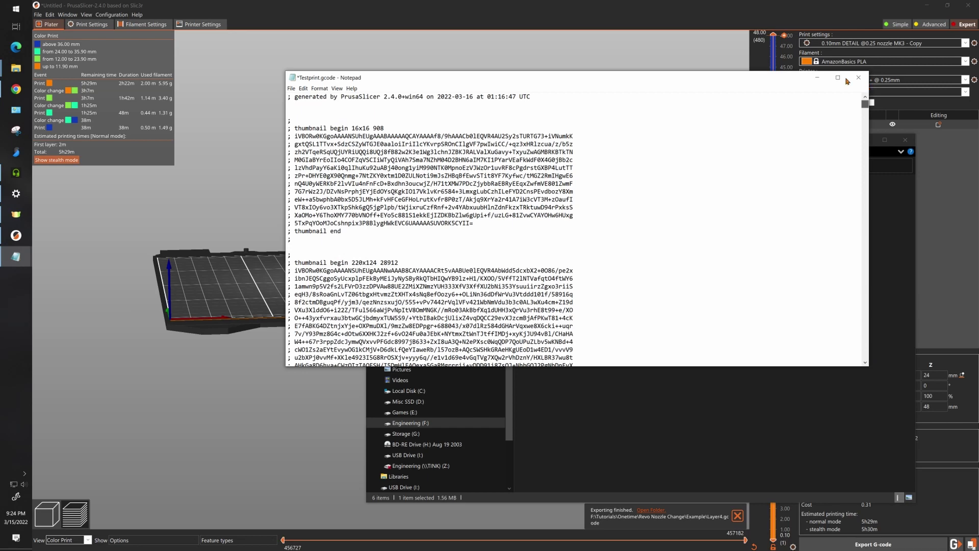
pyautogui.click(596, 432)
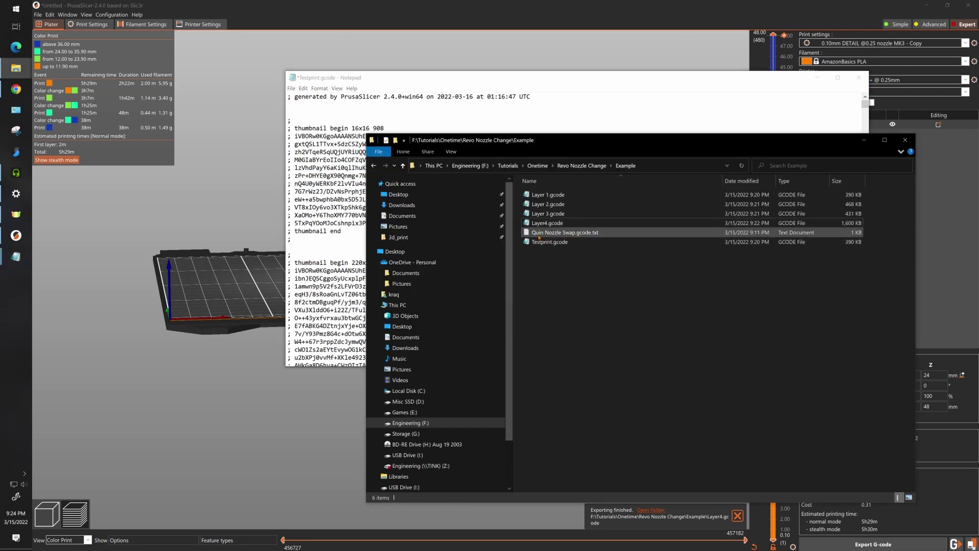
# Step: Copy the whole Quin Nozzle Swap code file and return to Testprint.gcode
pyautogui.doubleClick(567, 233)
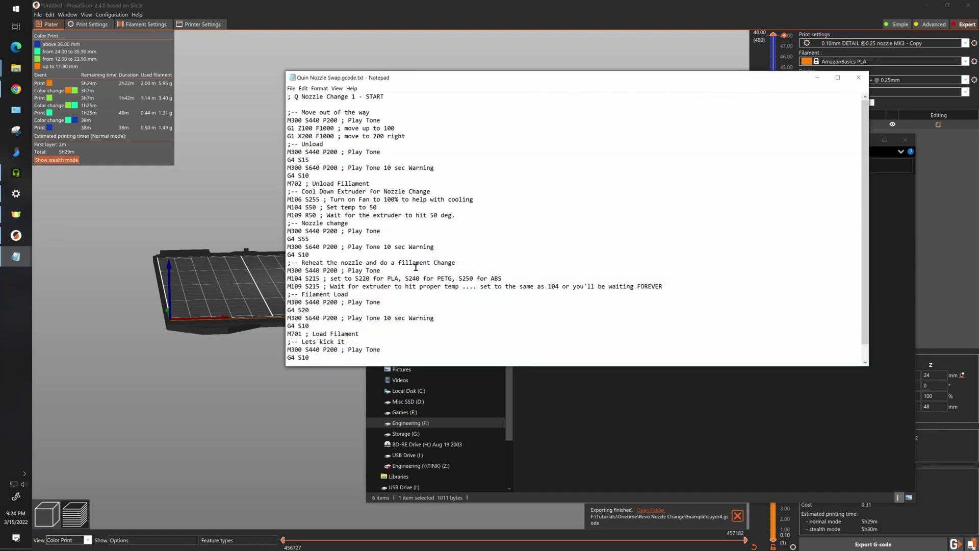
pyautogui.hotkey('ctrl', 'a')
pyautogui.hotkey('ctrl', 'c')
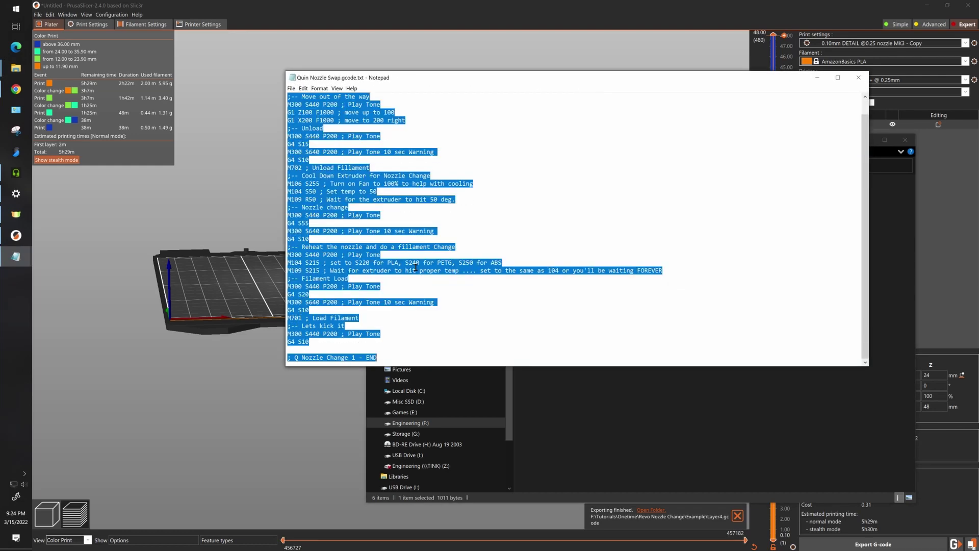
pyautogui.click(818, 77)
pyautogui.click(374, 208)
# Step: Find the first M600 and remove the leftover M600 command at the following colour change
pyautogui.hotkey('ctrl', 'f')
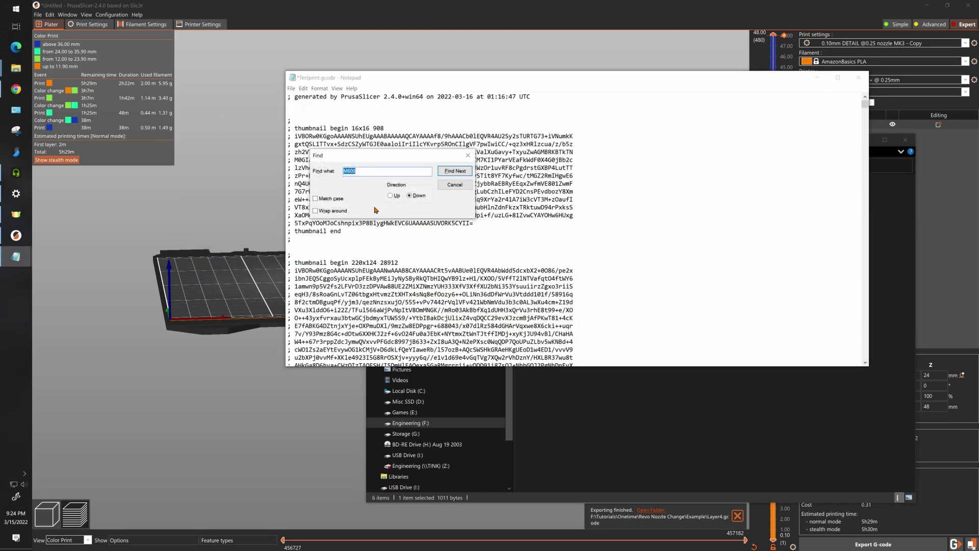
pyautogui.click(466, 172)
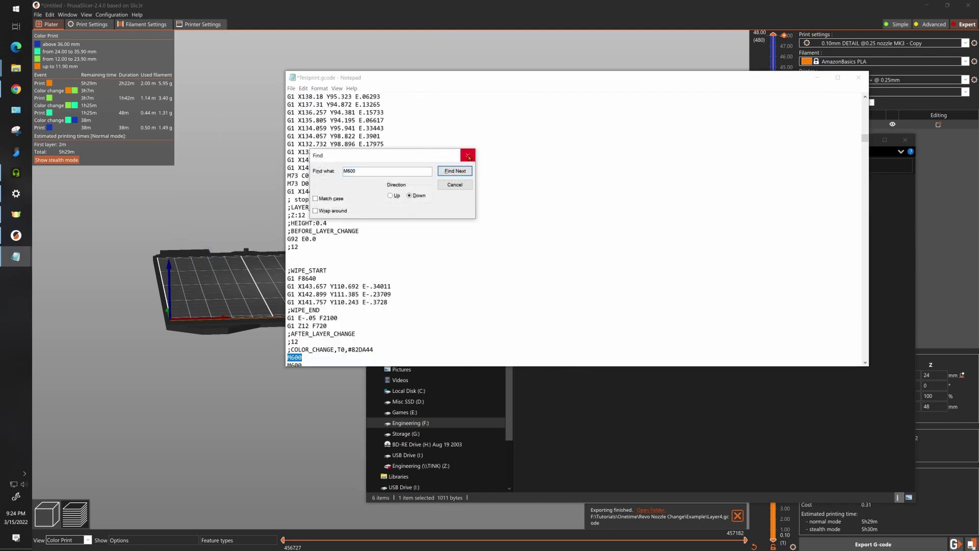
pyautogui.click(467, 155)
pyautogui.scroll(-4, 336, 309)
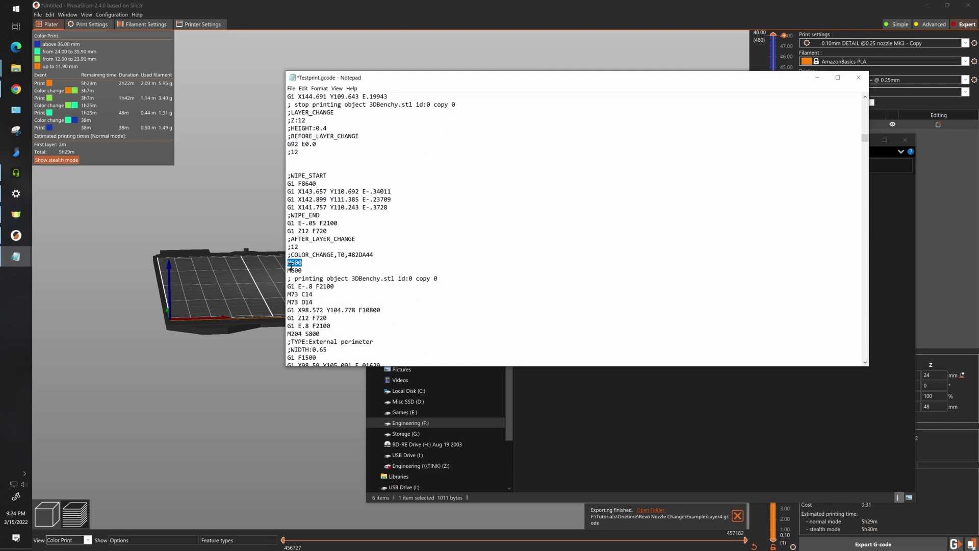
pyautogui.click(289, 269)
pyautogui.press('Return')
pyautogui.write(';')
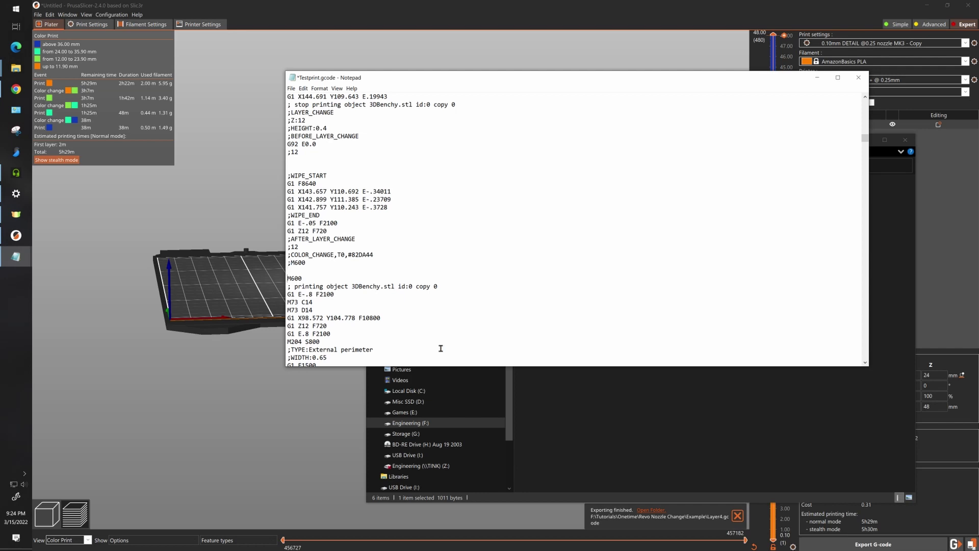
pyautogui.hotkey('shift', 'End')
pyautogui.press('Delete')
# Step: Replace the layer-24 M600 with the pasted nozzle-change block
pyautogui.hotkey('ctrl', 'Home')
pyautogui.hotkey('ctrl', 'f')
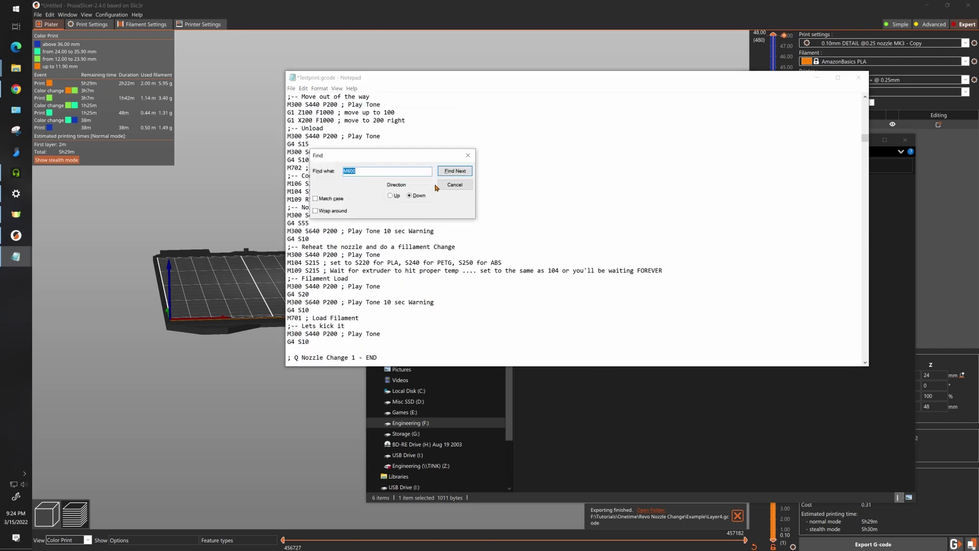
pyautogui.click(454, 171)
pyautogui.click(468, 155)
pyautogui.press('Delete')
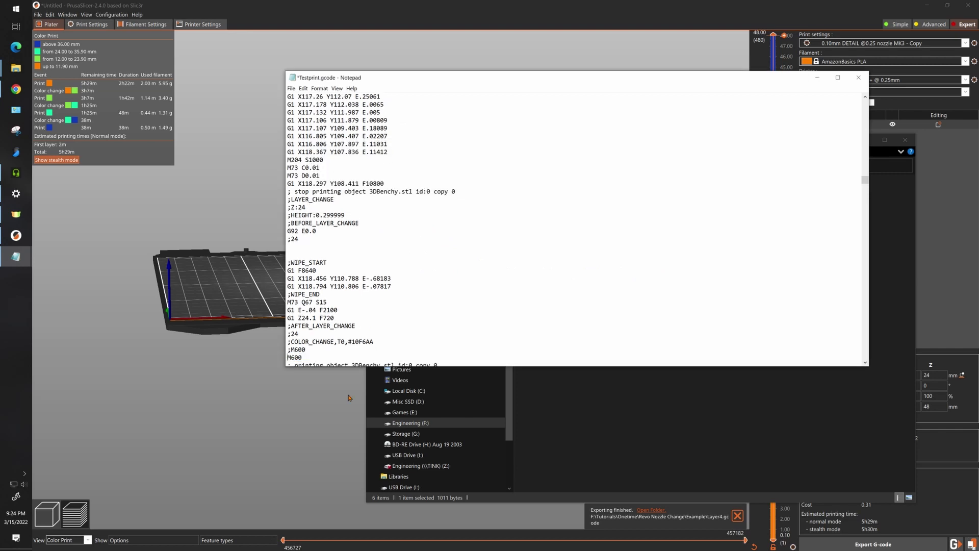
pyautogui.hotkey('ctrl', 'v')
# Step: Replace the layer-36 M600 with the nozzle-change block and delete the leftover M600 line
pyautogui.hotkey('ctrl', 'f')
pyautogui.click(454, 171)
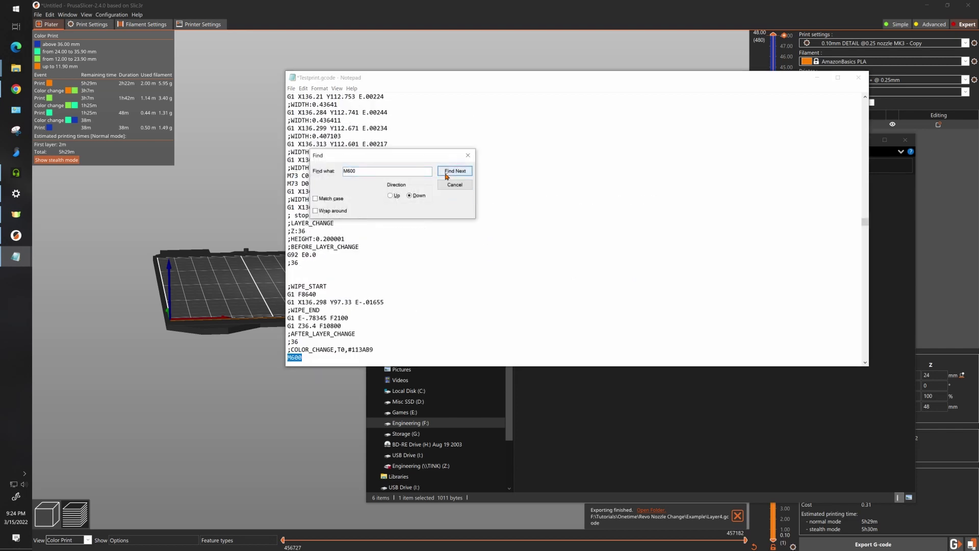
pyautogui.click(468, 155)
pyautogui.press('Delete')
pyautogui.hotkey('ctrl', 'v')
pyautogui.press('Down')
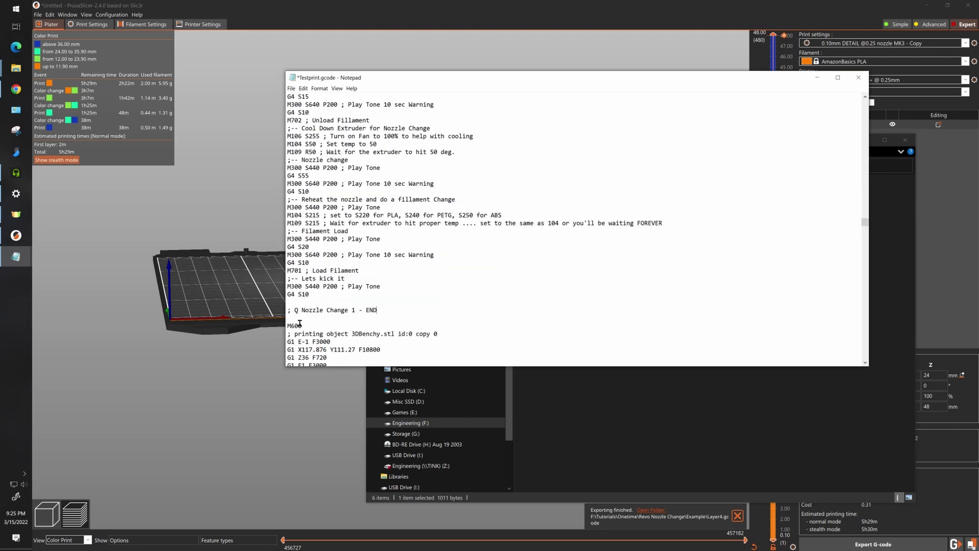
pyautogui.hotkey('shift', 'End')
pyautogui.press('Delete')
pyautogui.scroll(4, 408, 255)
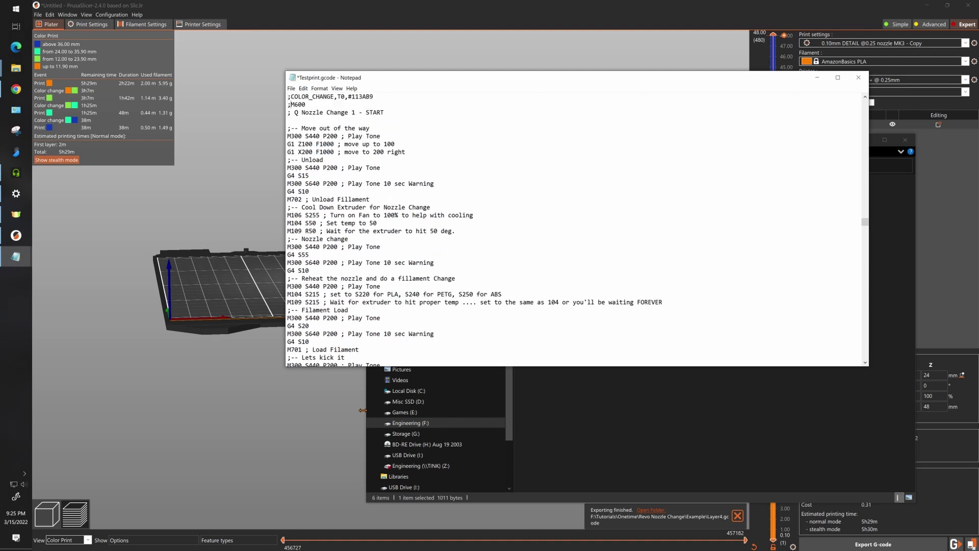
# Step: Confirm only the color_change_gcode setting still mentions M600, then save Testprint.gcode
pyautogui.hotkey('ctrl', 'f')
pyautogui.click(442, 171)
pyautogui.click(465, 155)
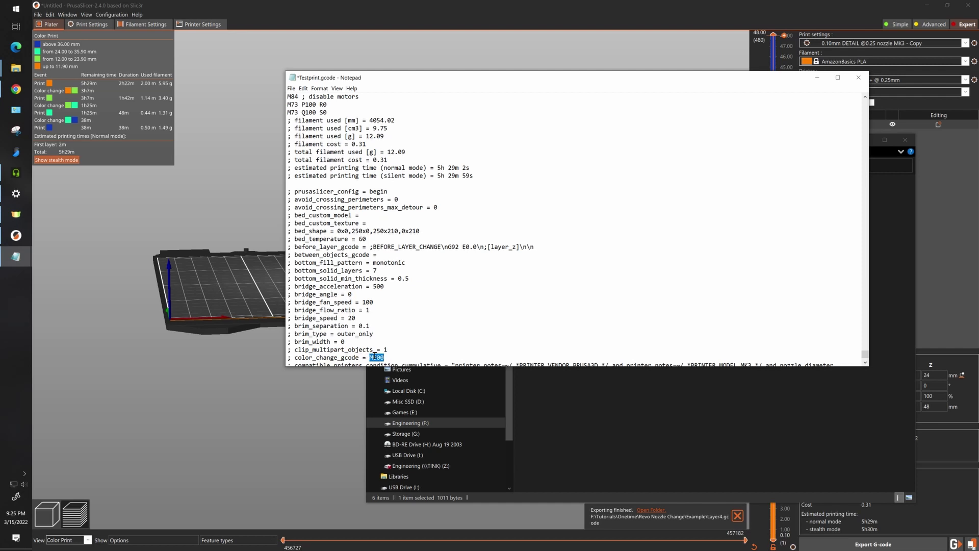
pyautogui.hotkey('ctrl', 's')
pyautogui.click(291, 89)
# Step: Load Testprint.gcode into PrusaSlicer's G-code Viewer via File > G-code Preview
pyautogui.click(306, 121)
pyautogui.click(213, 12)
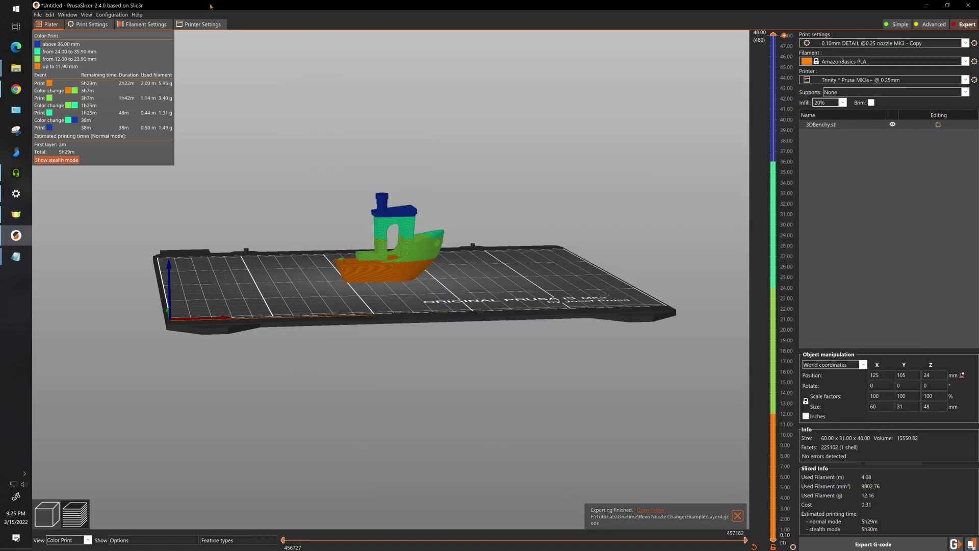
pyautogui.click(39, 15)
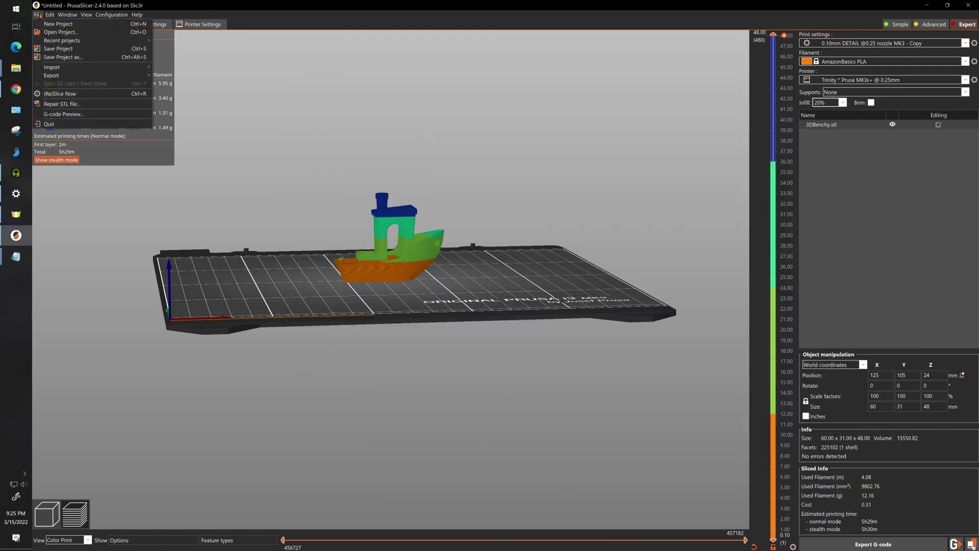
pyautogui.click(71, 113)
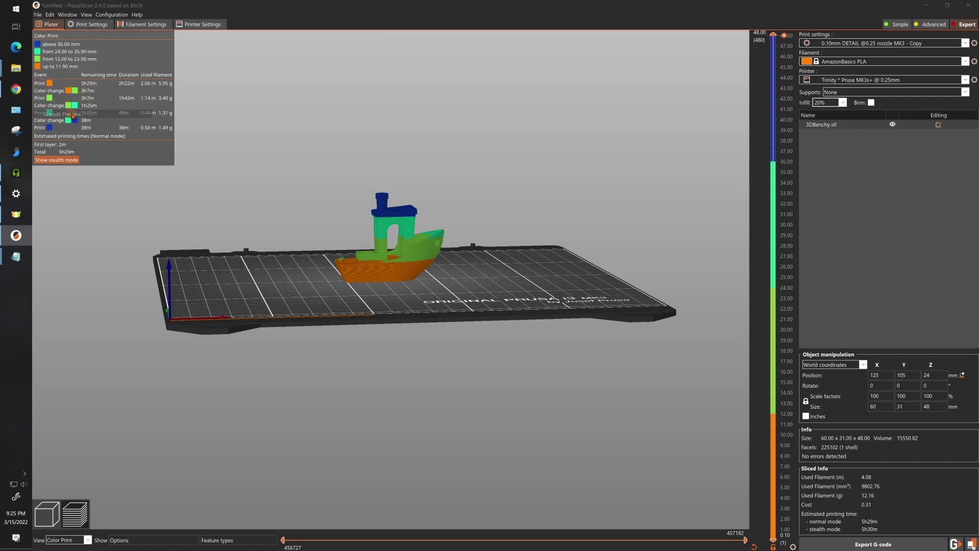
pyautogui.moveTo(447, 362)
pyautogui.mouseDown()
pyautogui.moveTo(430, 327)
pyautogui.moveTo(430, 349)
pyautogui.moveTo(448, 362)
pyautogui.mouseUp()
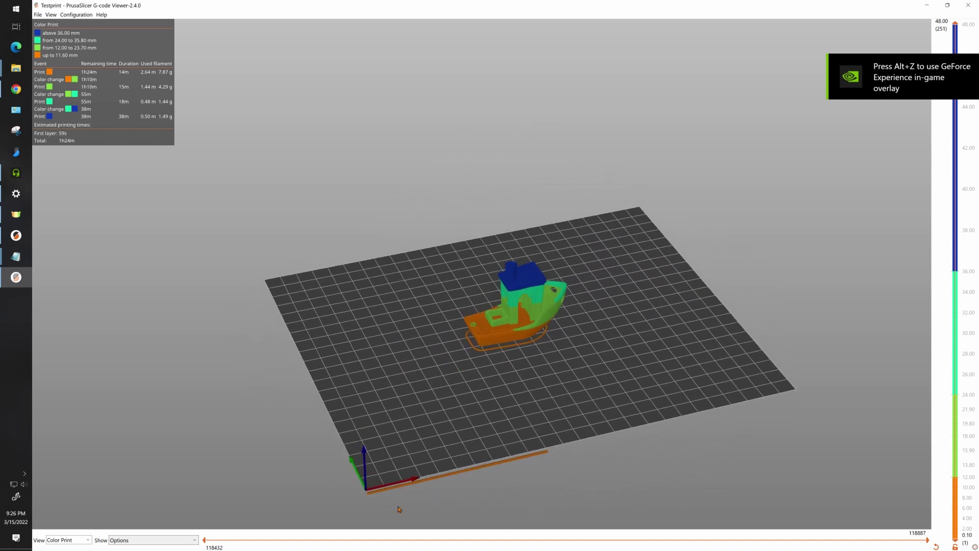
# Step: Scrub through the top layer's moves, then enable Travel in the Show Options list
pyautogui.click(214, 541)
pyautogui.click(212, 541)
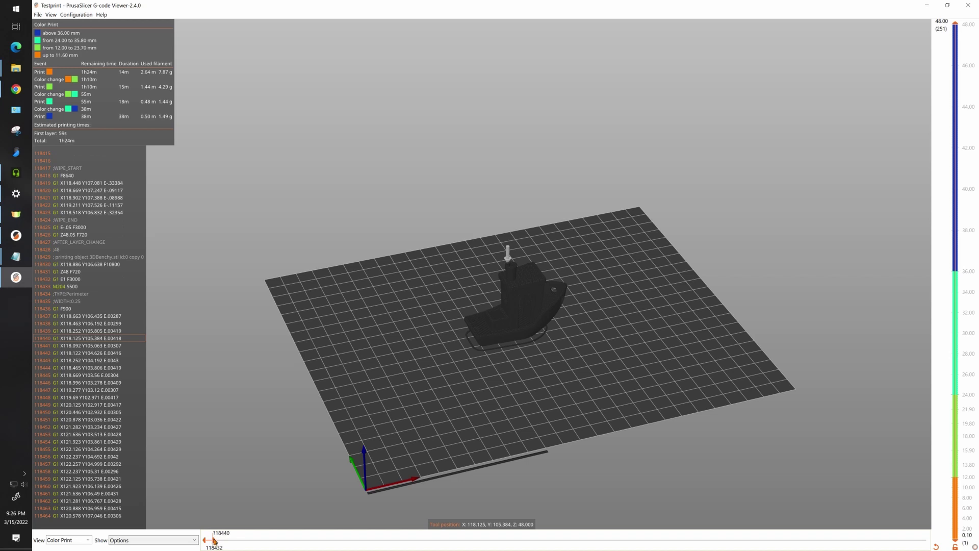
pyautogui.moveTo(213, 541); pyautogui.dragTo(927, 541)
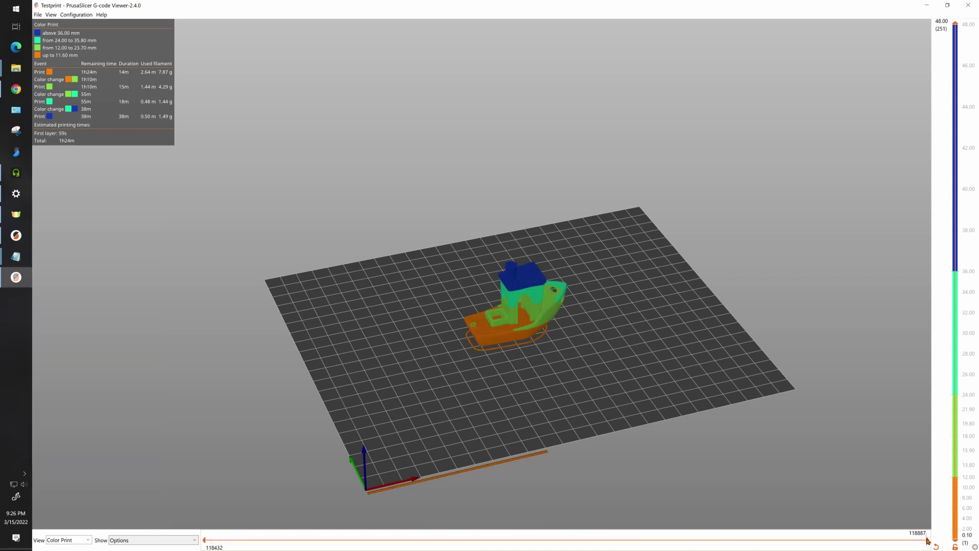
pyautogui.click(138, 542)
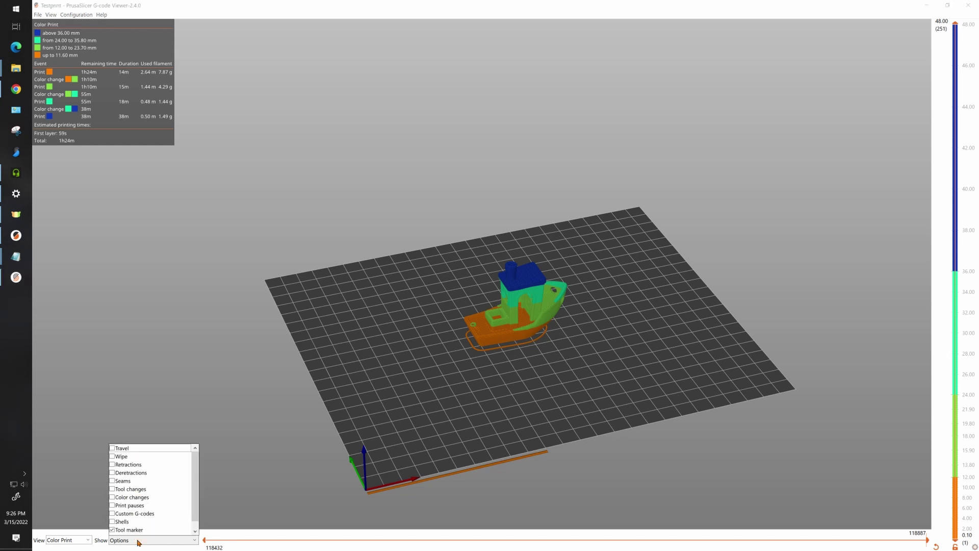
pyautogui.click(112, 449)
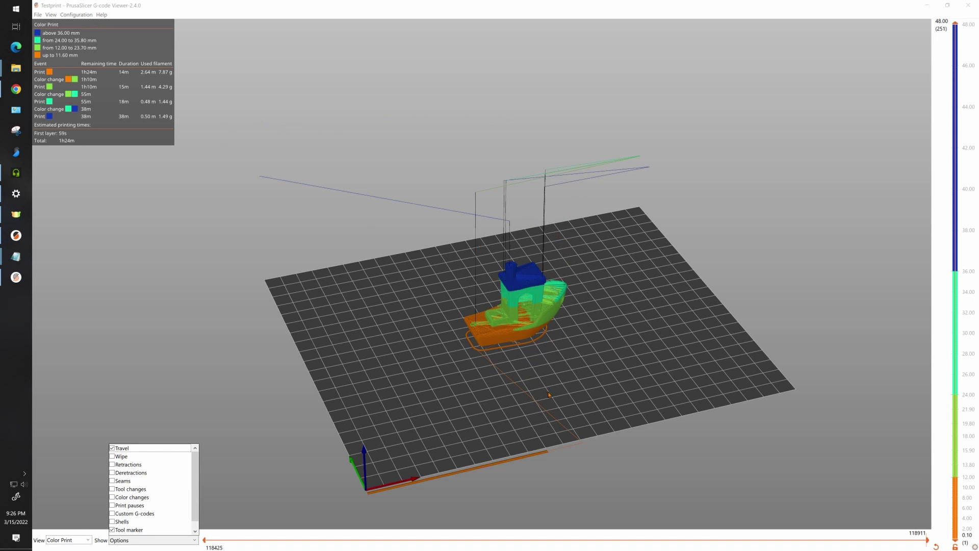
# Step: Show layers up to 36.20 mm and play the moves through to the final move 57608
pyautogui.moveTo(546, 390); pyautogui.dragTo(548, 364)
pyautogui.moveTo(955, 24); pyautogui.dragTo(957, 278)
pyautogui.moveTo(770, 398); pyautogui.dragTo(732, 395)
pyautogui.moveTo(927, 540); pyautogui.dragTo(892, 540)
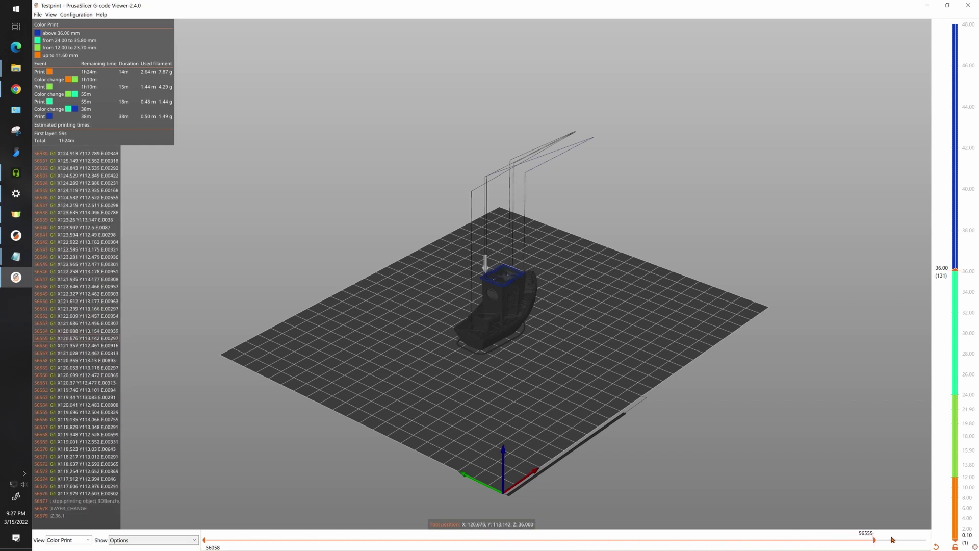
pyautogui.press('Up')
pyautogui.press('Up')
pyautogui.moveTo(210, 542); pyautogui.dragTo(250, 544)
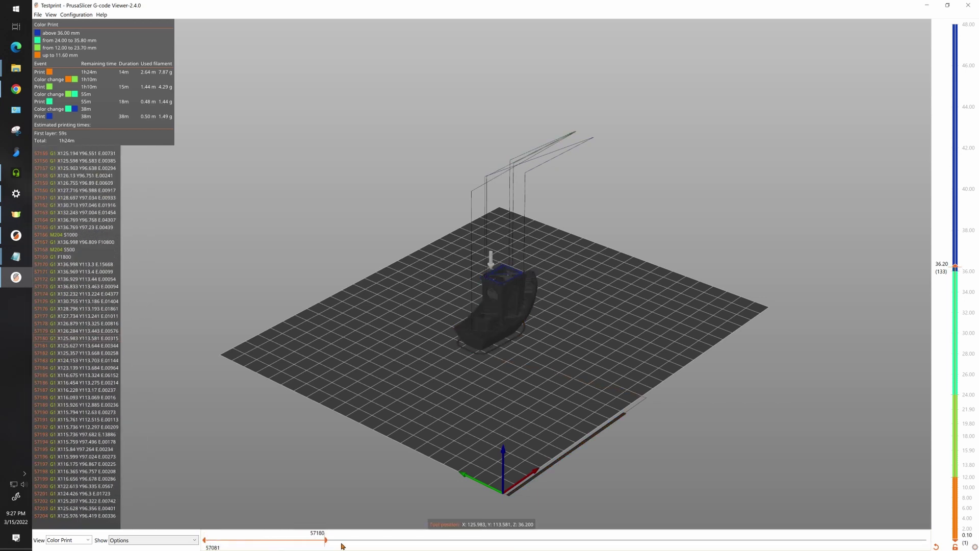
pyautogui.moveTo(342, 546); pyautogui.dragTo(927, 539)
pyautogui.moveTo(612, 368); pyautogui.dragTo(598, 373)
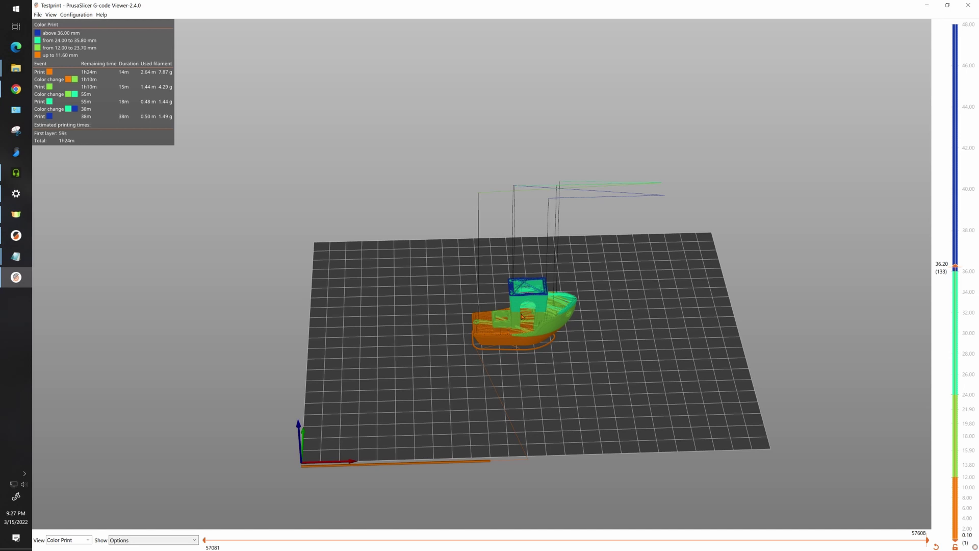
# Step: Zoom in, set the layer slider to 12.00 mm, and step moves back to the colour change
pyautogui.scroll(5, 507, 319)
pyautogui.scroll(6, 502, 368)
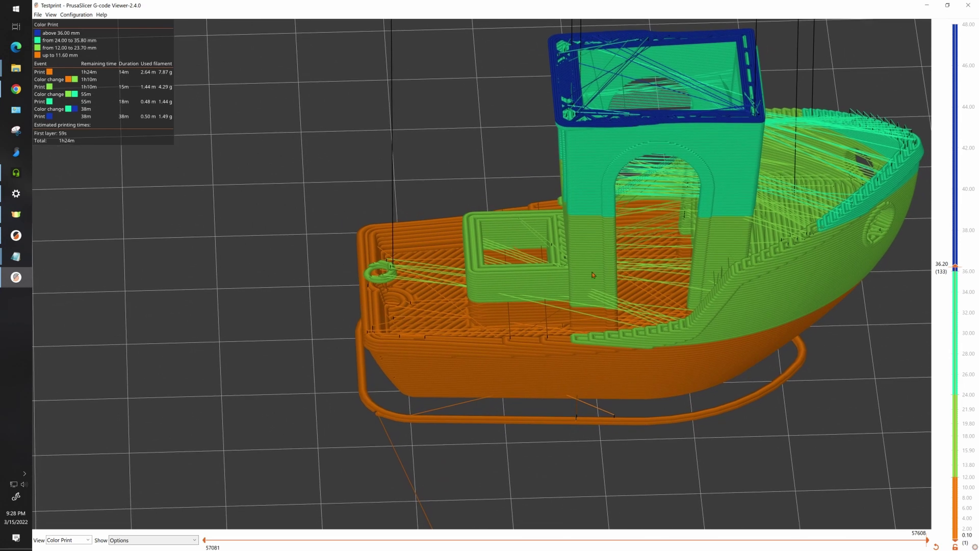
pyautogui.moveTo(955, 266); pyautogui.dragTo(958, 498)
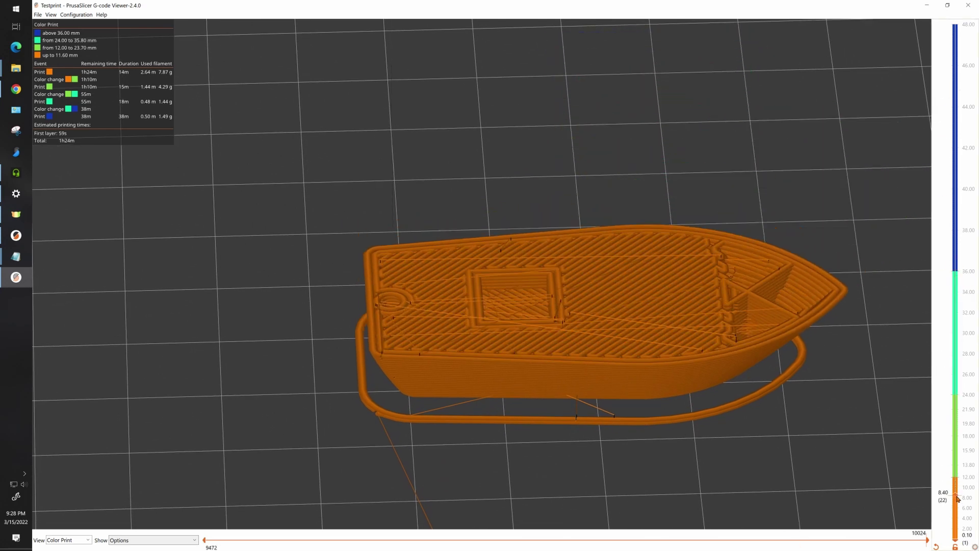
pyautogui.press('Up')
pyautogui.press('Up')
pyautogui.press('Up')
pyautogui.press('Up')
pyautogui.press('Up')
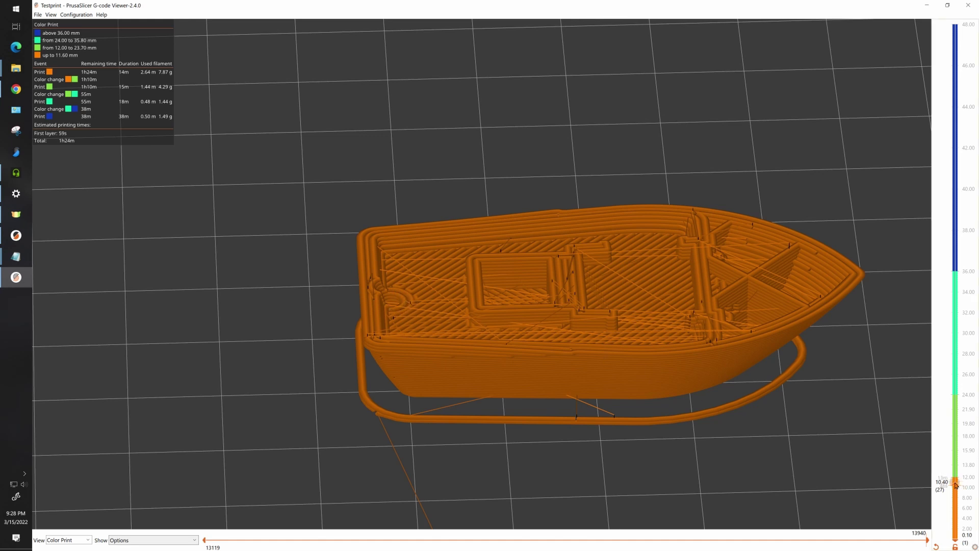
pyautogui.moveTo(956, 483); pyautogui.dragTo(956, 461)
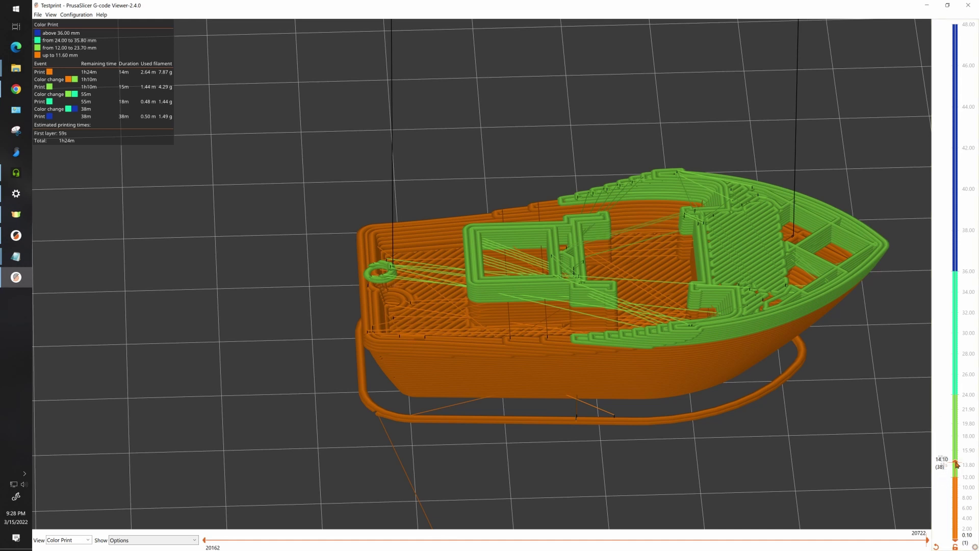
pyautogui.moveTo(957, 464); pyautogui.dragTo(958, 477)
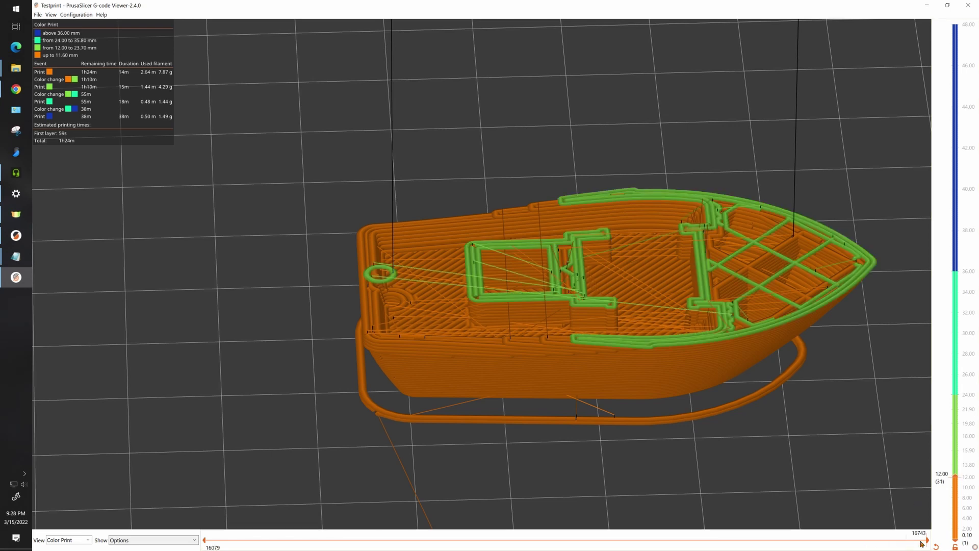
pyautogui.moveTo(927, 542)
pyautogui.mouseDown()
pyautogui.moveTo(549, 548)
pyautogui.moveTo(218, 530)
pyautogui.mouseUp()
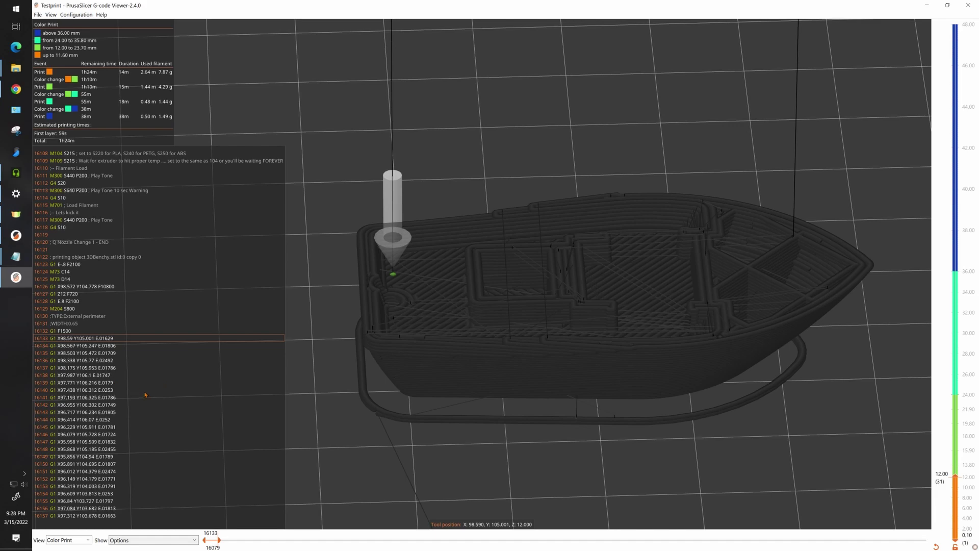
# Step: Glance at Testprint.gcode, then advance the moves to 16279, just past the nozzle change
pyautogui.moveTo(22, 263)
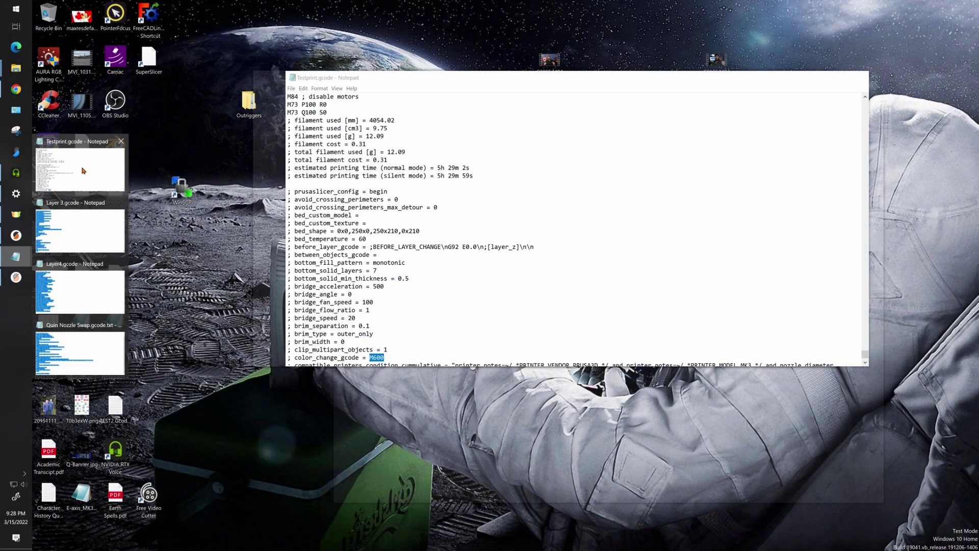
pyautogui.click(83, 171)
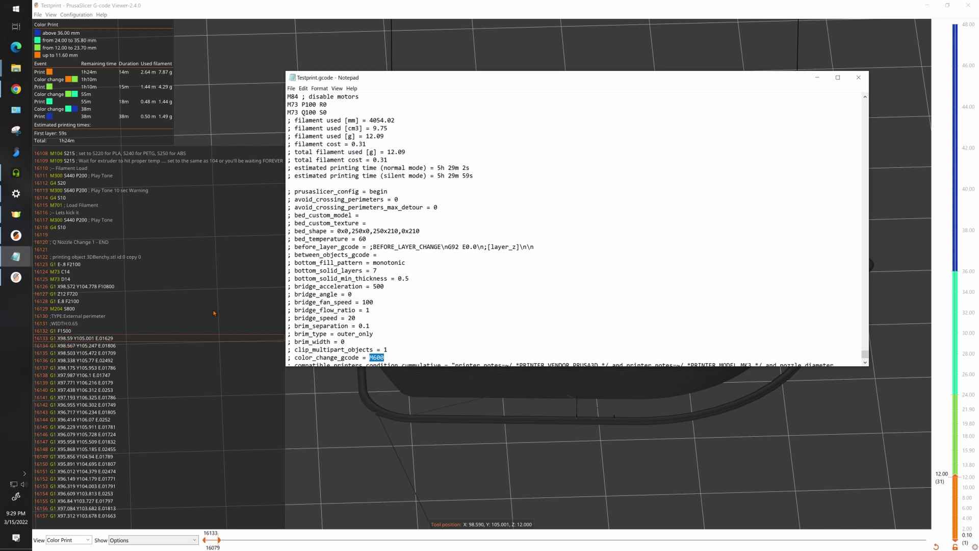
pyautogui.click(412, 24)
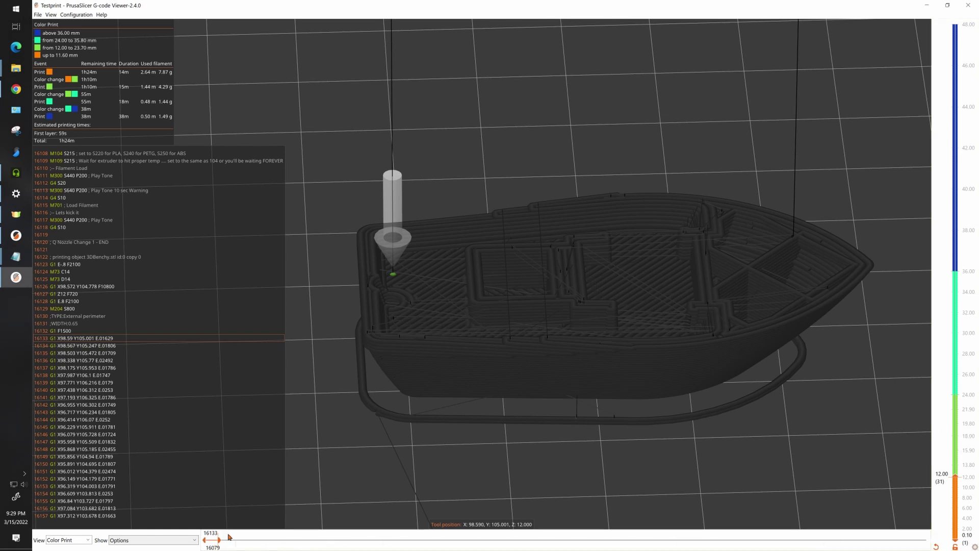
pyautogui.moveTo(219, 539); pyautogui.dragTo(379, 540)
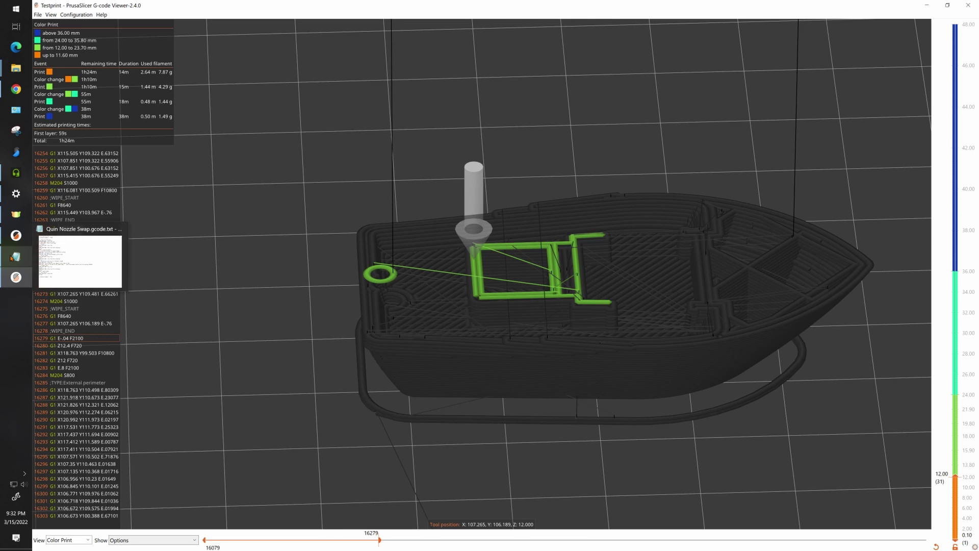
pyautogui.click(13, 259)
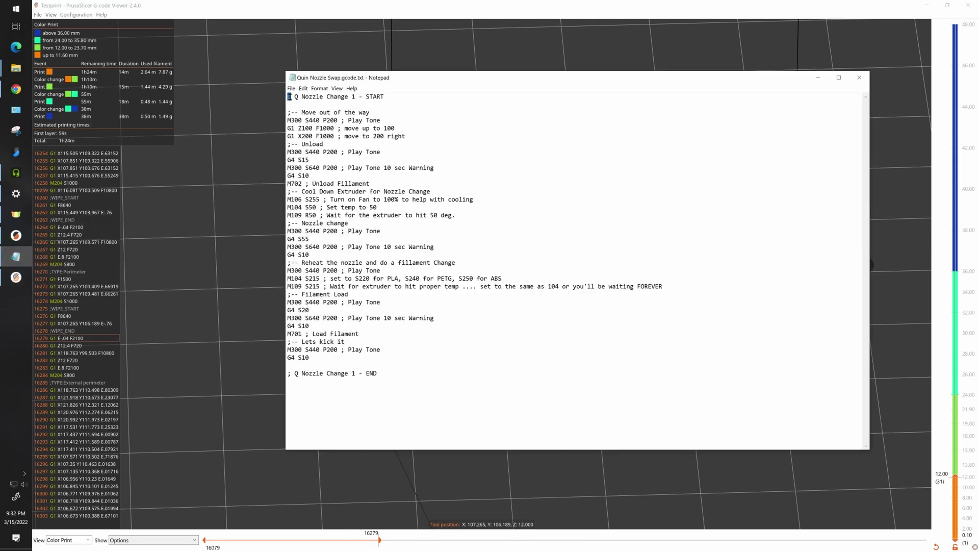
# Step: Highlight the Nozzle Change 1 START comment, the first Play Tone command and the Z100 raise
pyautogui.moveTo(288, 97); pyautogui.dragTo(299, 99)
pyautogui.click(304, 103)
pyautogui.moveTo(287, 96); pyautogui.dragTo(384, 96)
pyautogui.click(393, 107)
pyautogui.moveTo(289, 121); pyautogui.dragTo(381, 121)
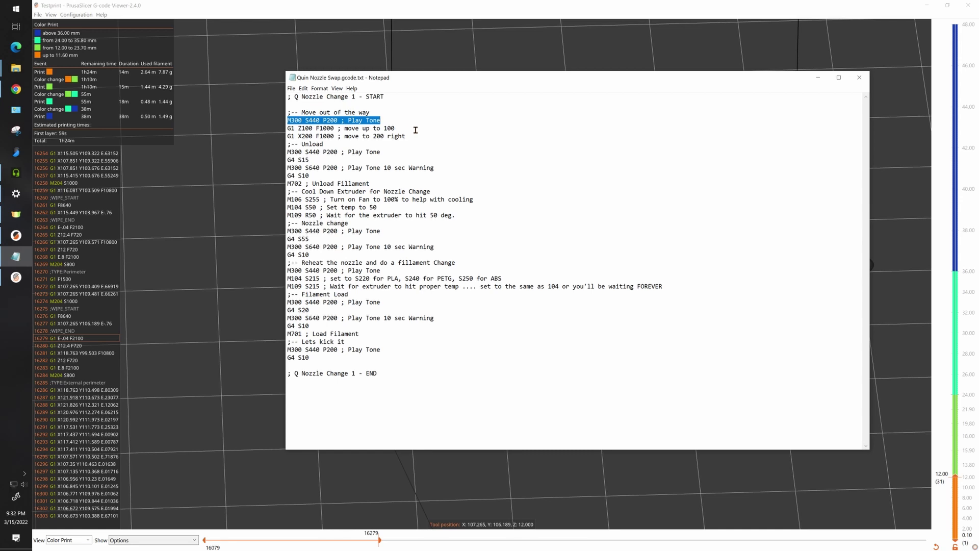
pyautogui.moveTo(298, 128); pyautogui.dragTo(313, 129)
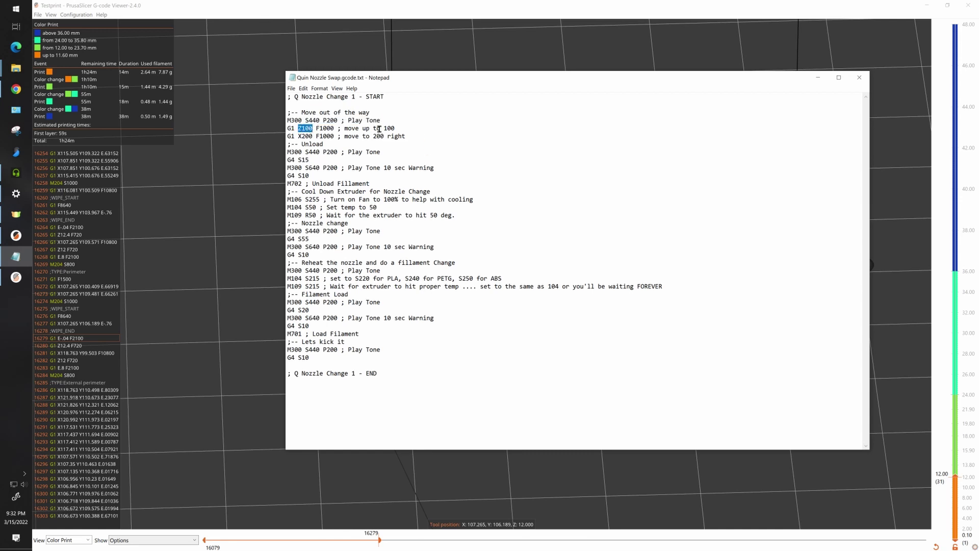
pyautogui.moveTo(384, 128); pyautogui.dragTo(395, 128)
pyautogui.moveTo(301, 128); pyautogui.dragTo(310, 128)
pyautogui.click(406, 135)
# Step: Highlight the unload Play Tone, the G4 S15 pause and the M702 unload command
pyautogui.moveTo(287, 152); pyautogui.dragTo(394, 152)
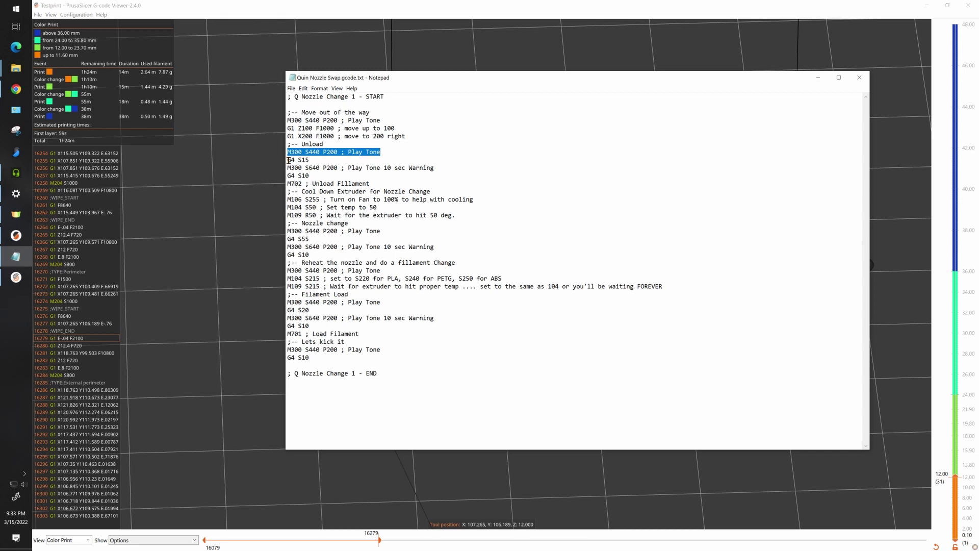
pyautogui.moveTo(288, 161); pyautogui.dragTo(436, 167)
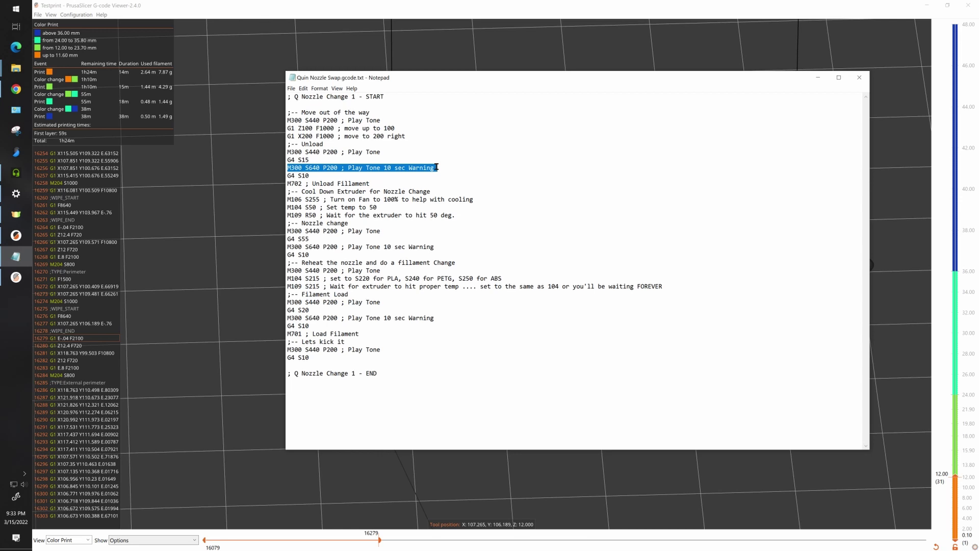
pyautogui.click(288, 176)
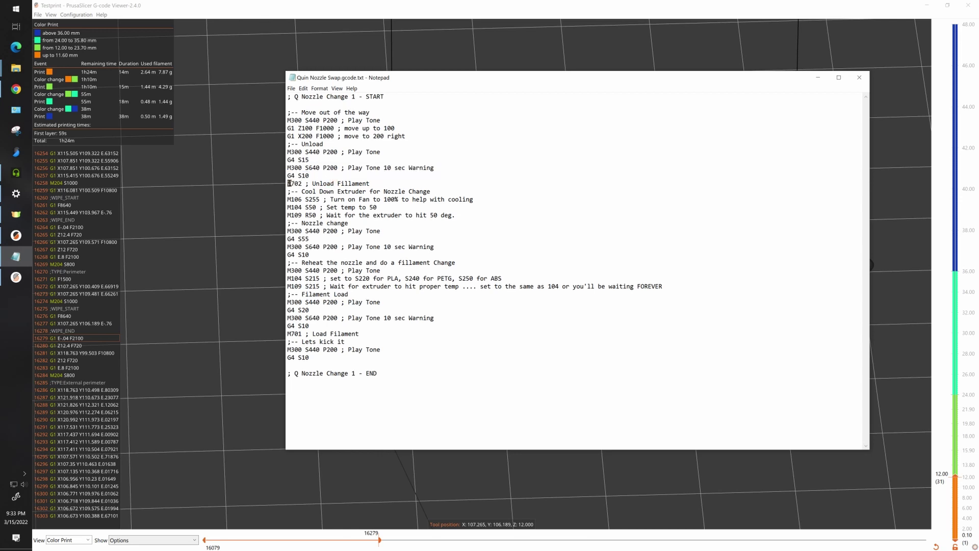
pyautogui.moveTo(291, 183); pyautogui.dragTo(368, 184)
pyautogui.click(320, 178)
pyautogui.moveTo(287, 186); pyautogui.dragTo(312, 184)
pyautogui.click(337, 192)
pyautogui.moveTo(288, 199); pyautogui.dragTo(475, 199)
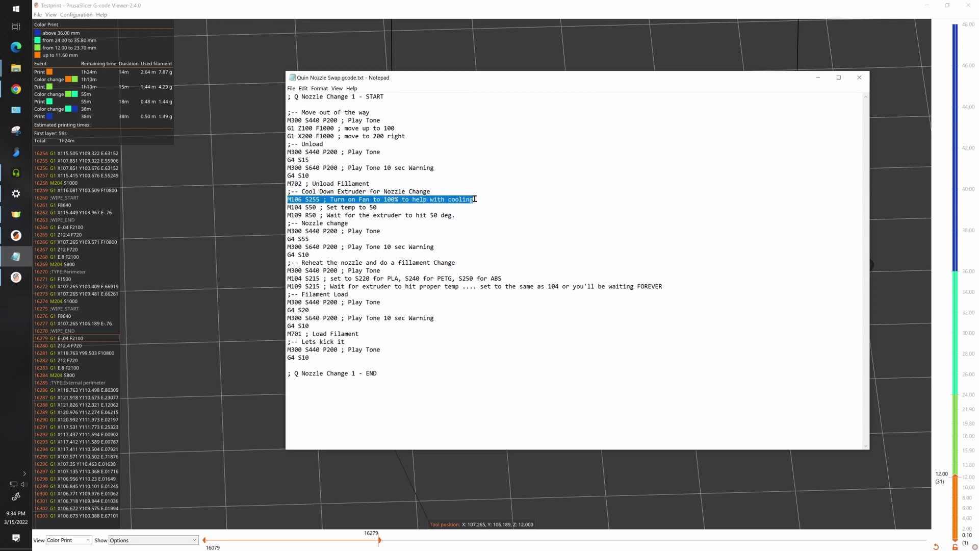
pyautogui.click(485, 204)
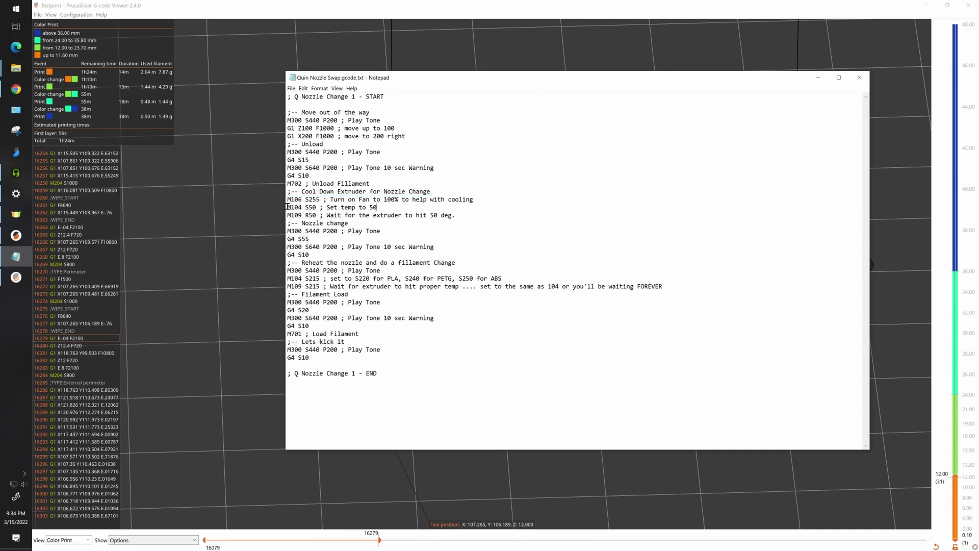
pyautogui.moveTo(287, 207); pyautogui.dragTo(396, 207)
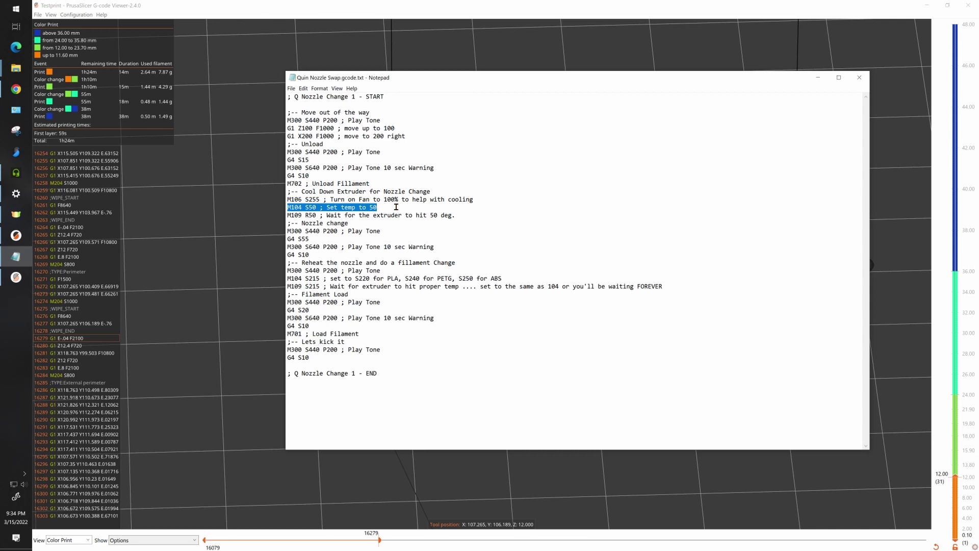
pyautogui.click(396, 207)
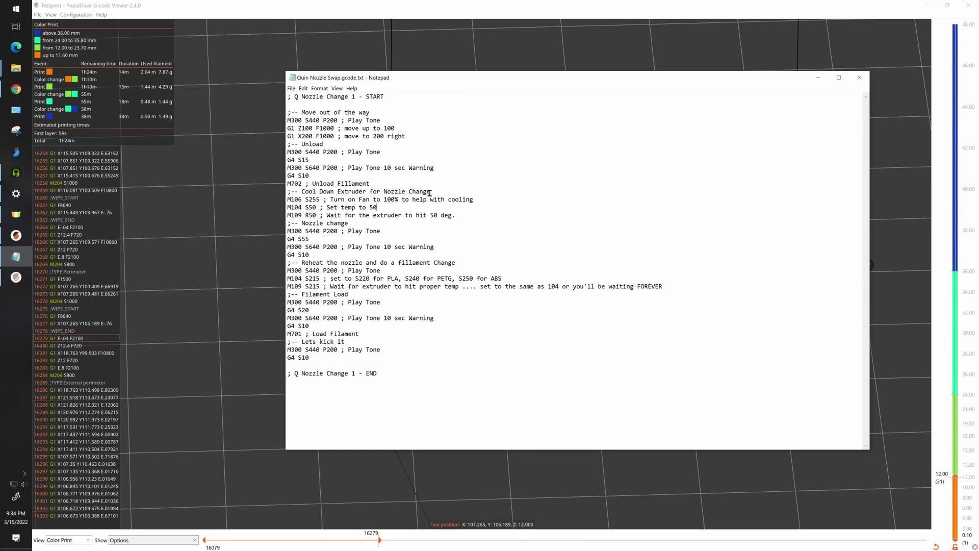
pyautogui.moveTo(287, 214); pyautogui.dragTo(466, 215)
pyautogui.click(468, 220)
pyautogui.doubleClick(306, 207)
pyautogui.click(319, 214)
pyautogui.moveTo(305, 208); pyautogui.dragTo(323, 217)
pyautogui.click(322, 215)
pyautogui.moveTo(287, 231); pyautogui.dragTo(382, 232)
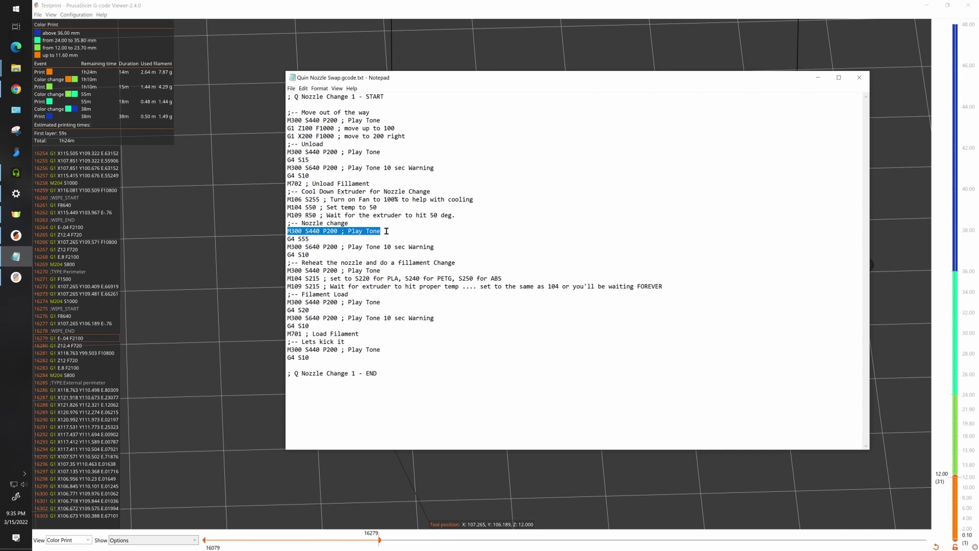
pyautogui.click(386, 231)
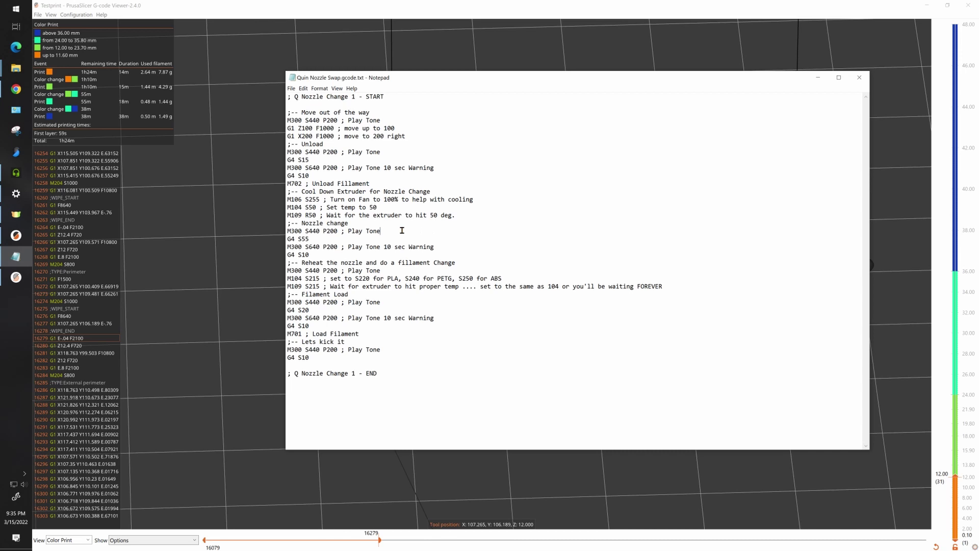
pyautogui.doubleClick(300, 239)
pyautogui.click(317, 238)
pyautogui.moveTo(305, 280); pyautogui.dragTo(320, 279)
pyautogui.click(320, 280)
pyautogui.moveTo(304, 287); pyautogui.dragTo(320, 287)
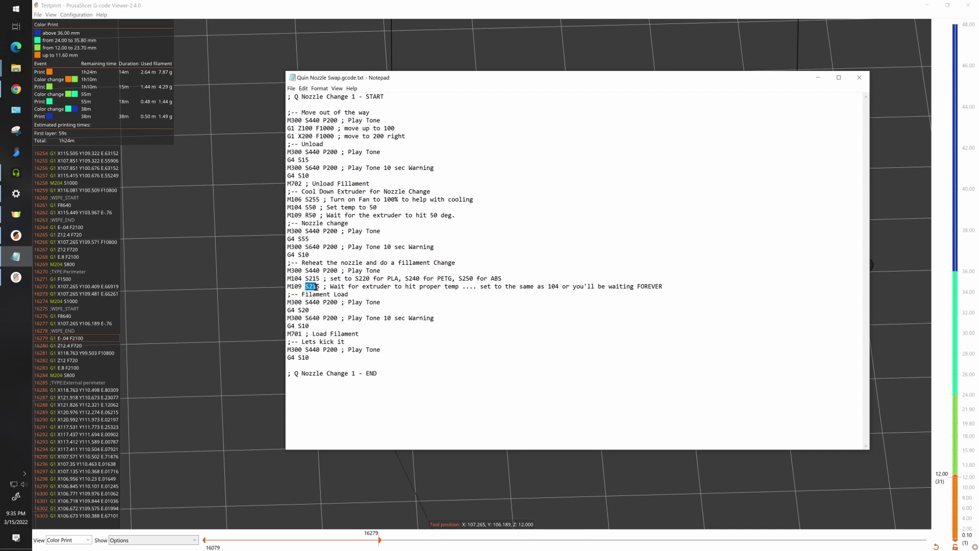
pyautogui.click(360, 294)
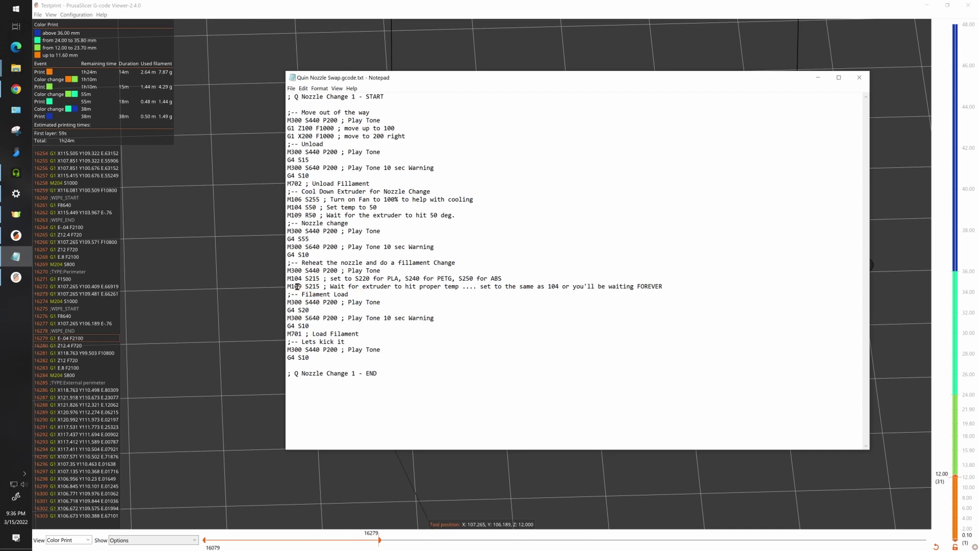